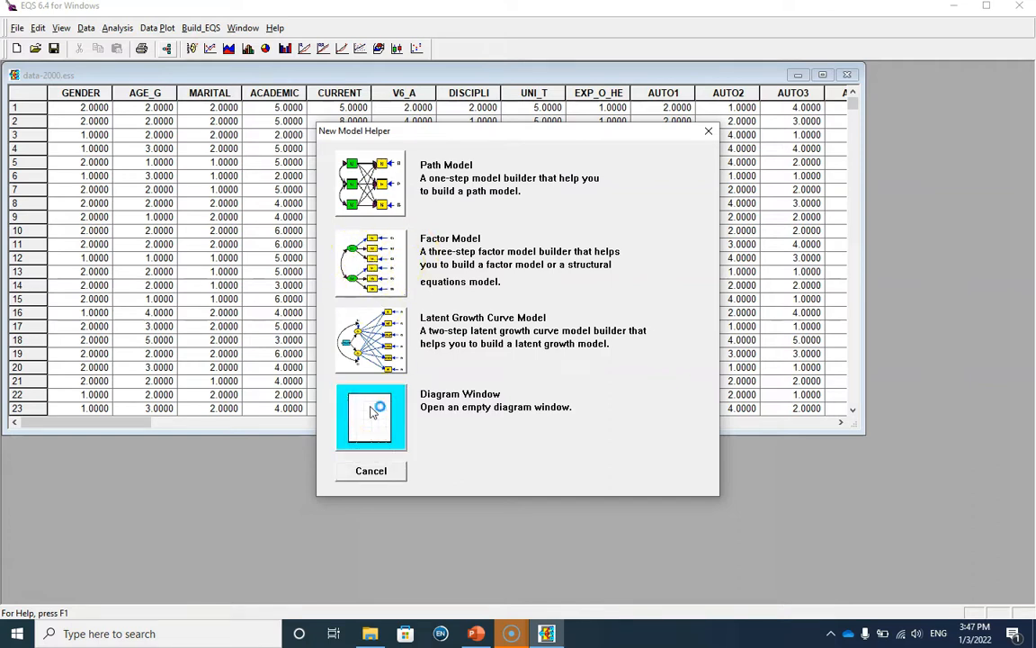
Open an empty diagram window and deploy the measured variables IC1 to IC4 and RC1 to RC3 onto it.
click(373, 411)
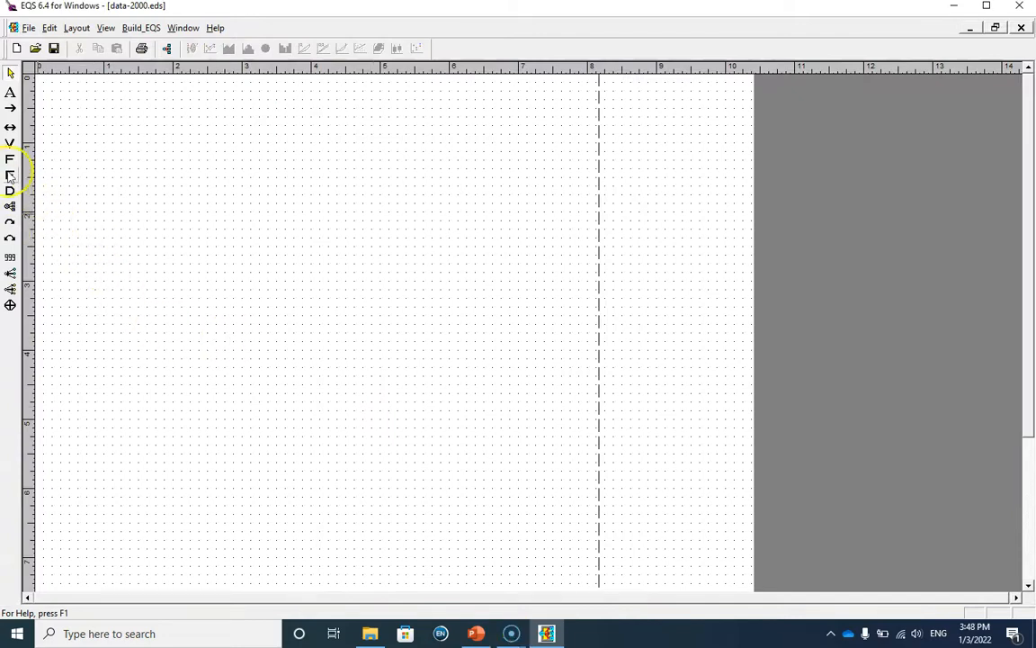
click(10, 144)
click(166, 185)
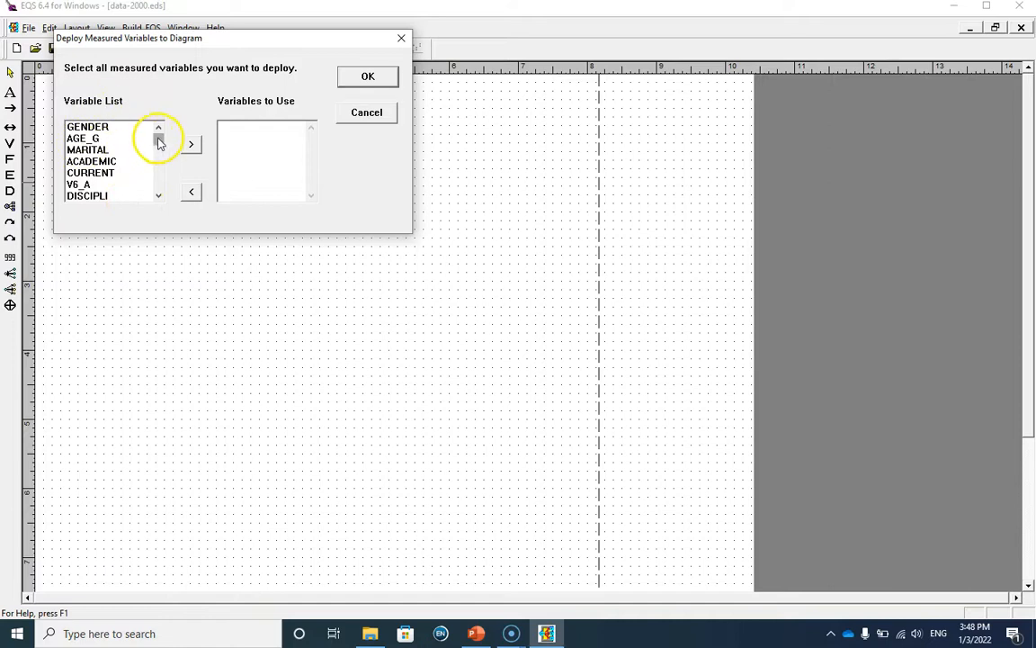
drag(159, 142, 162, 176)
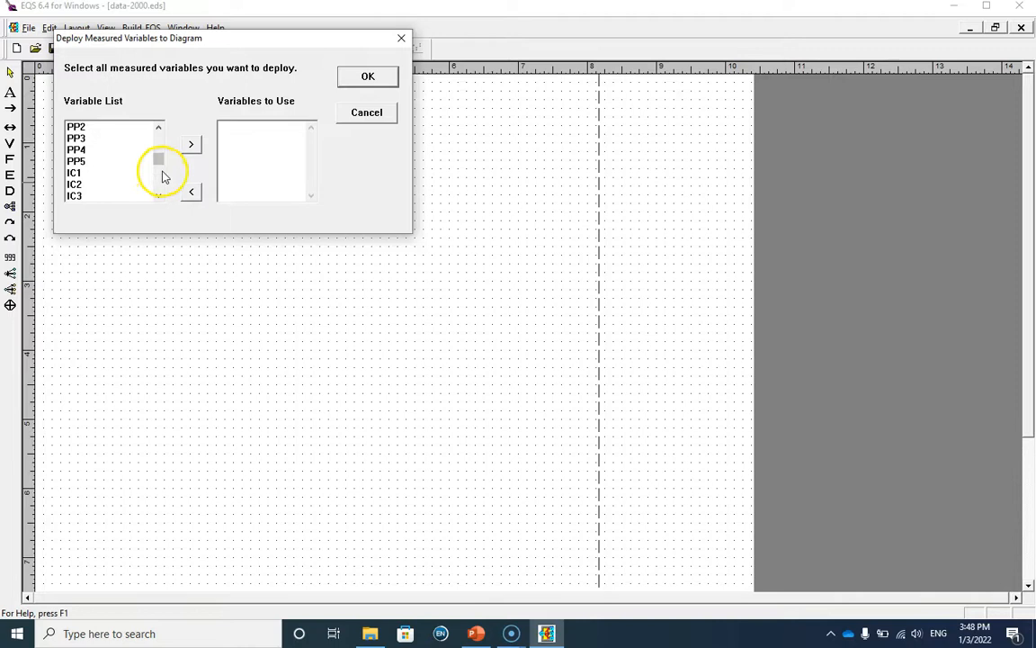
click(90, 173)
click(158, 196)
click(159, 197)
click(159, 196)
click(158, 196)
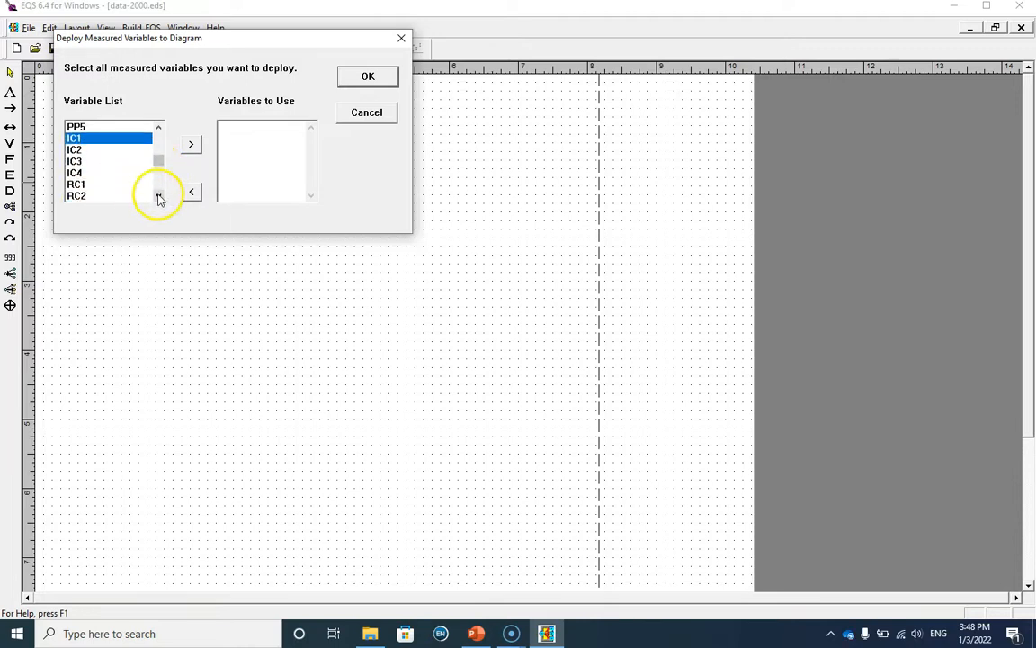
click(159, 196)
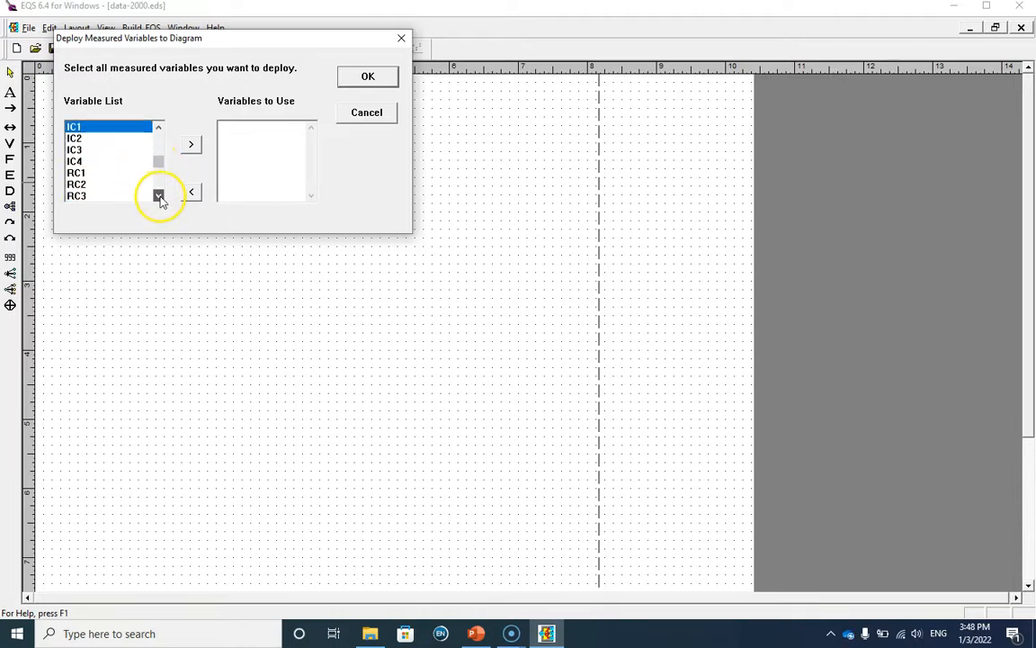
shift+click(84, 198)
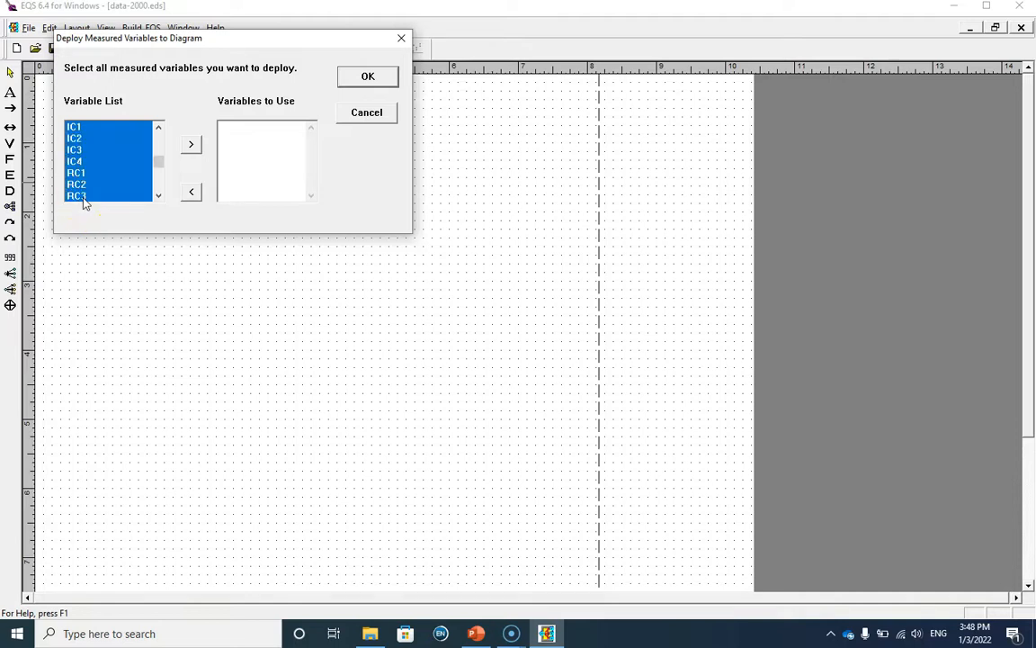
click(192, 146)
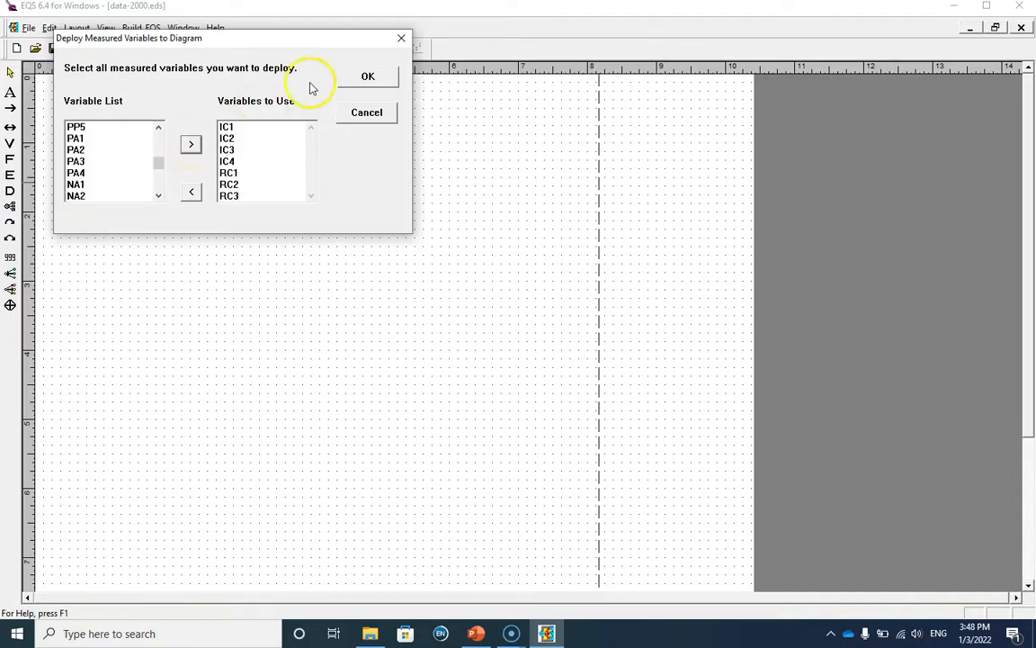
click(364, 78)
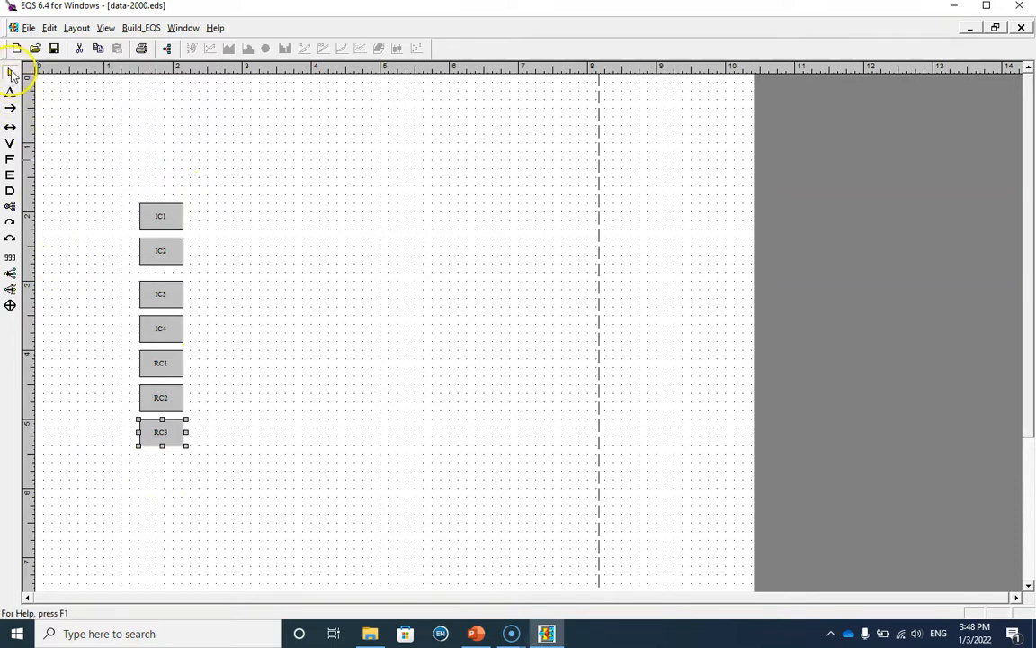
Move the IC and RC variable boxes into one column near the 5-unit ruler mark, leaving a gap between the two groups.
drag(159, 218, 394, 207)
drag(159, 252, 394, 252)
drag(158, 296, 393, 287)
drag(157, 333, 392, 330)
drag(226, 337, 117, 454)
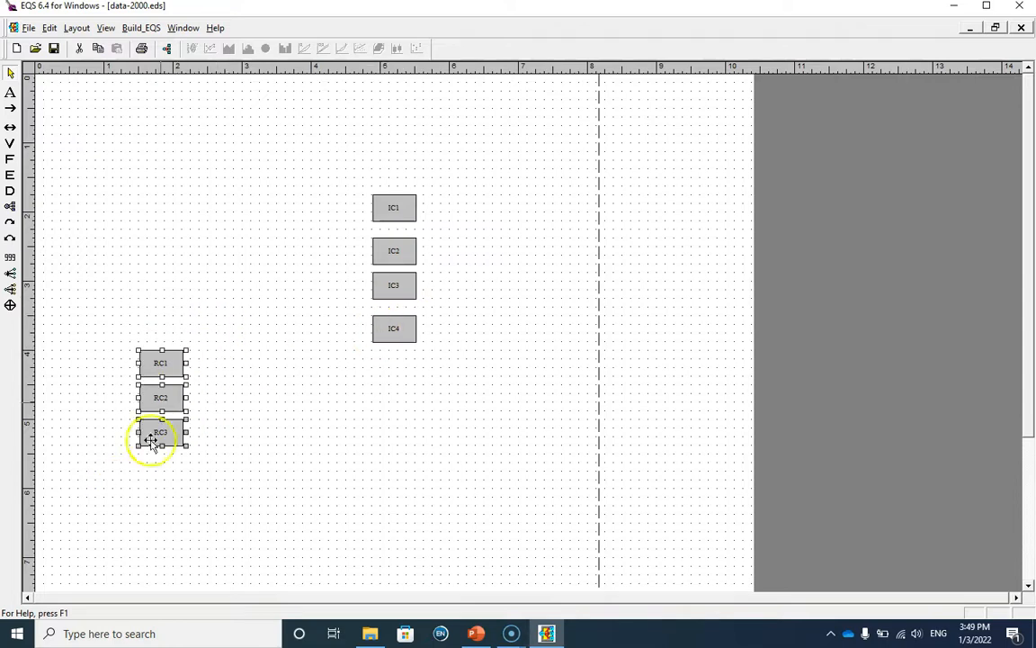
drag(157, 364, 393, 424)
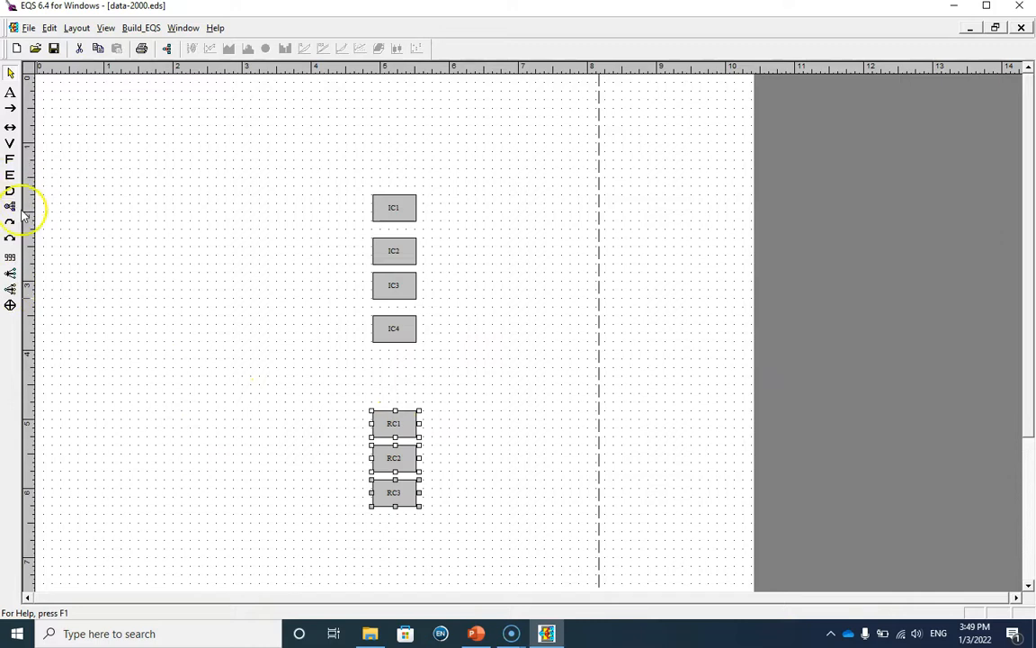
Place two latent factors to the left of the variables, one beside the IC group and one beside the RC group.
click(9, 175)
click(224, 262)
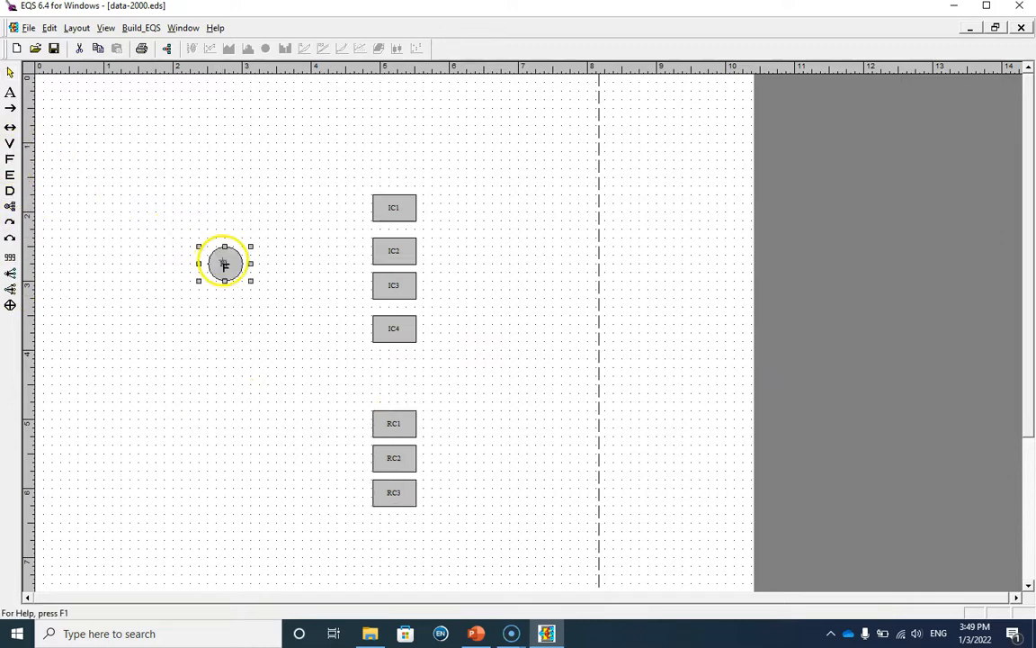
click(225, 454)
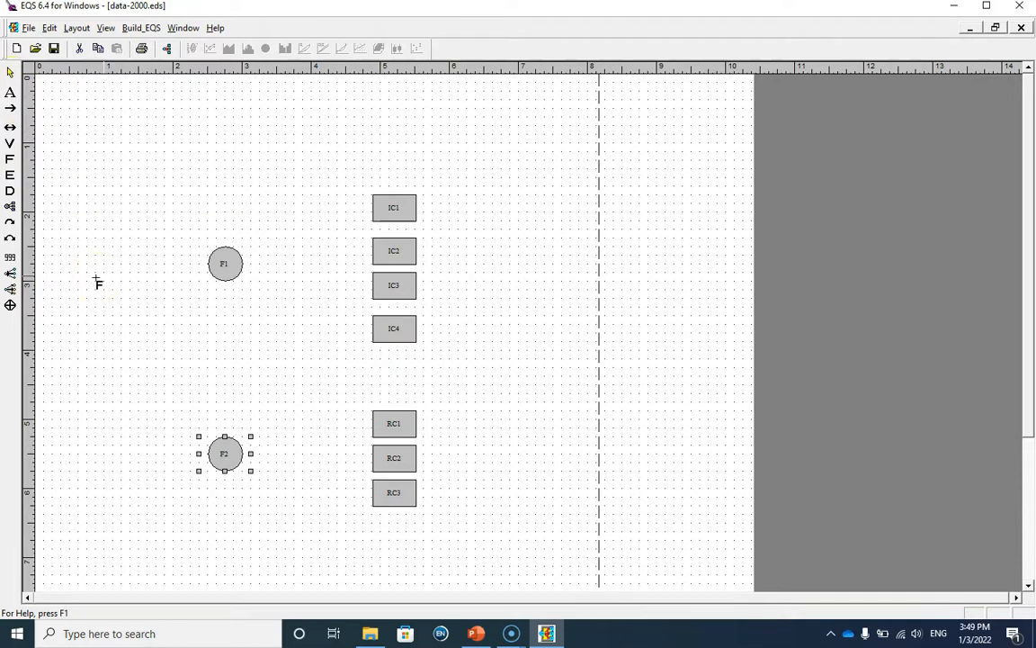
Draw one-way paths from factor F1 to each of IC1, IC2, IC3 and IC4.
click(11, 110)
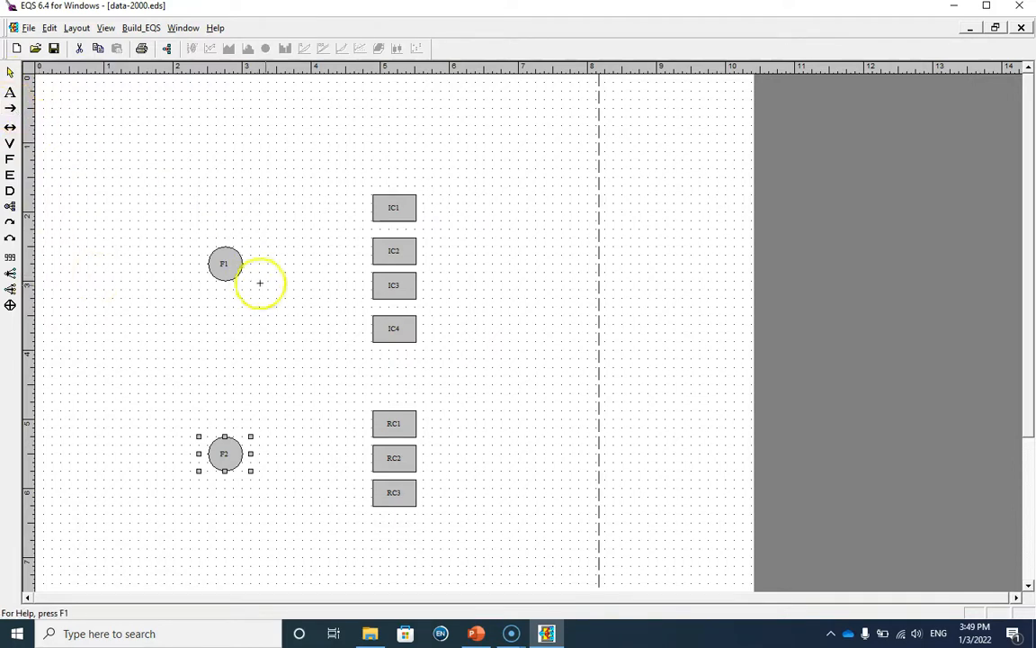
drag(239, 267, 394, 206)
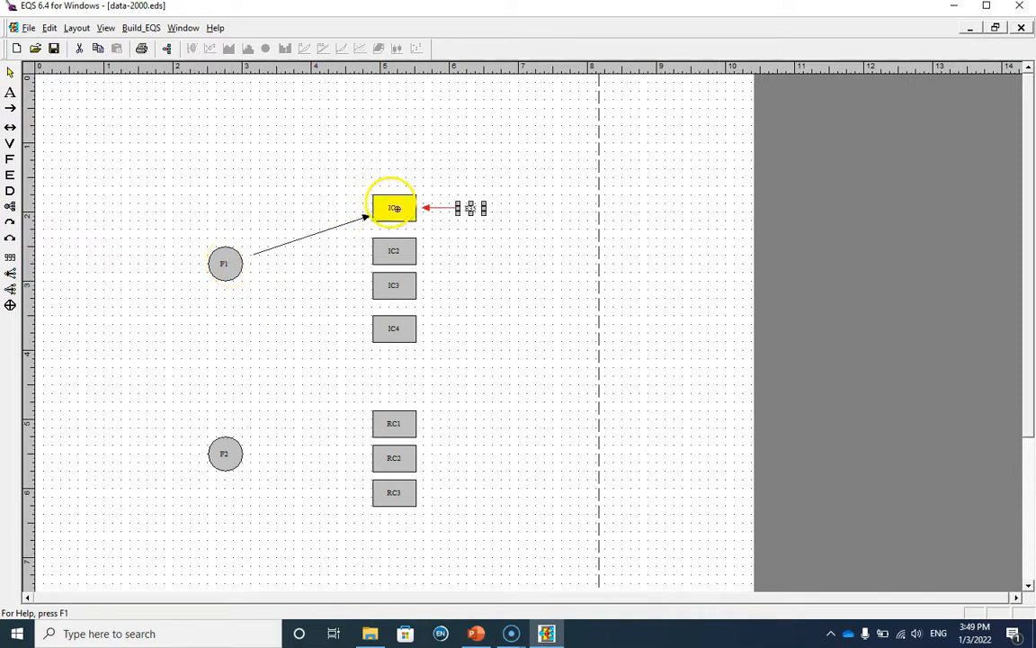
drag(227, 268, 394, 251)
drag(224, 264, 388, 286)
drag(250, 275, 390, 329)
Draw one-way paths from factor F2 to each of RC1, RC2 and RC3.
drag(224, 454, 386, 421)
drag(224, 454, 385, 457)
drag(225, 454, 391, 493)
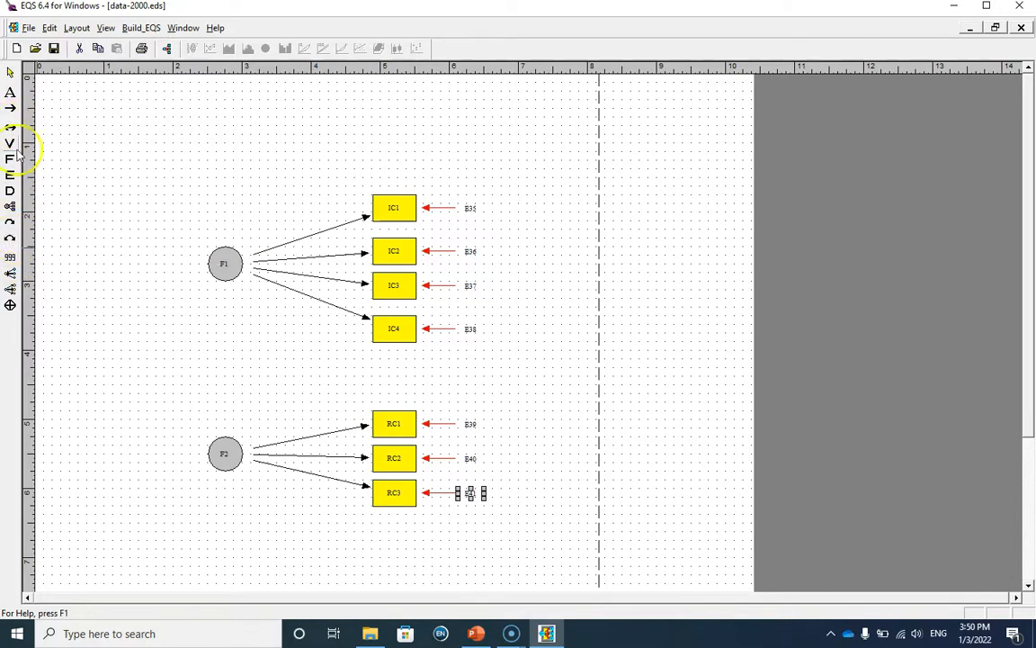
Connect factors F1 and F2 with a curved two-headed covariance arrow bending to their left.
click(10, 240)
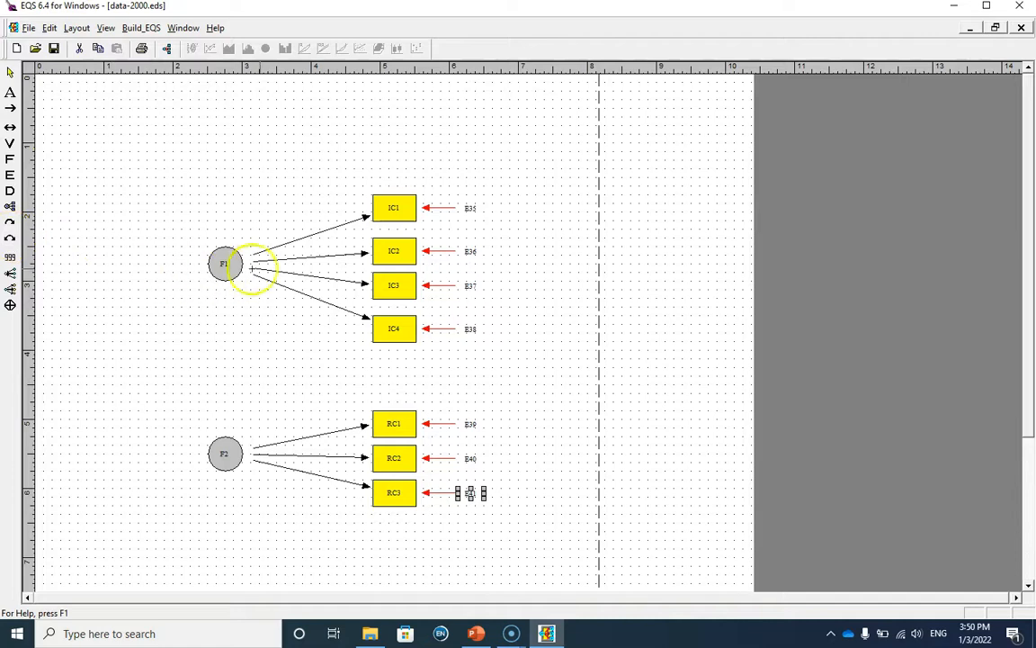
mouse_move(226, 265)
mouse_down()
mouse_move(213, 421)
mouse_move(225, 461)
mouse_up()
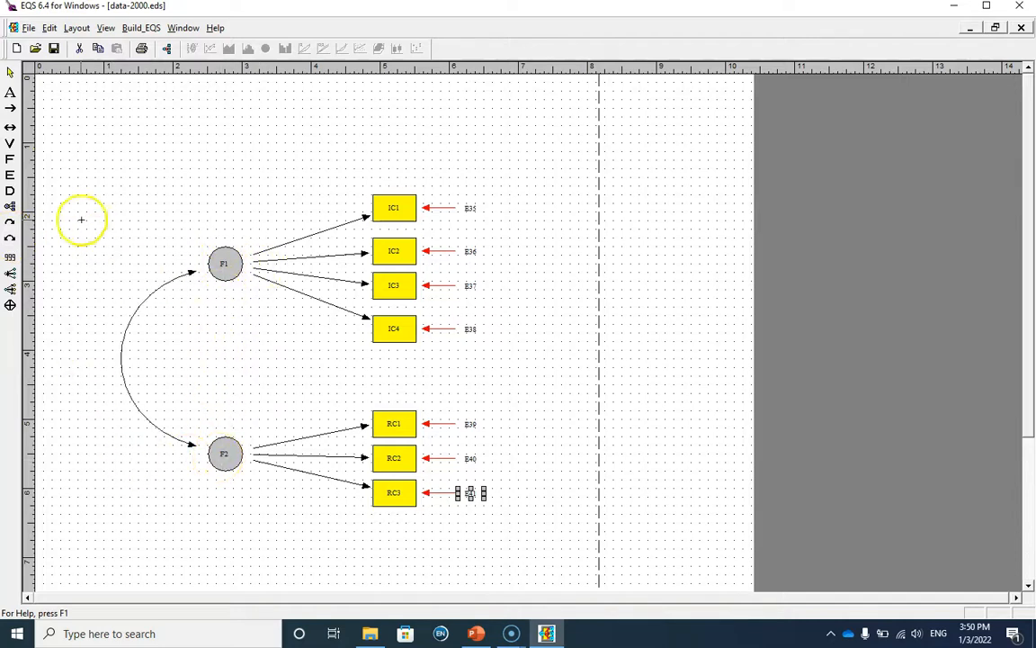
click(10, 72)
click(225, 351)
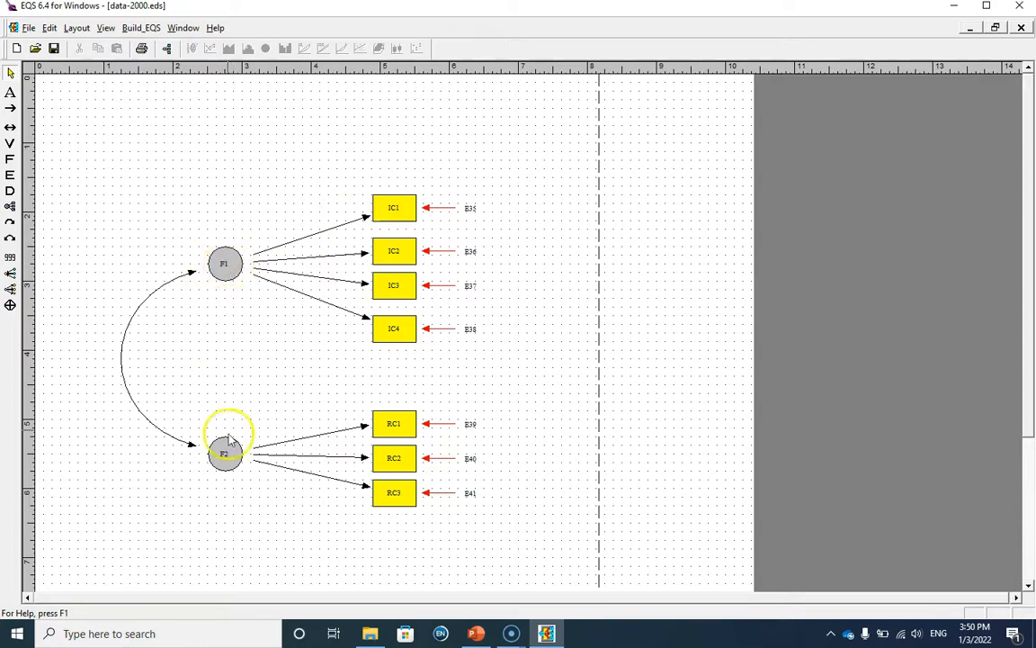
Make the variances of factors F1 and F2 fixed parameters with a start value of 1.0.
double_click(225, 261)
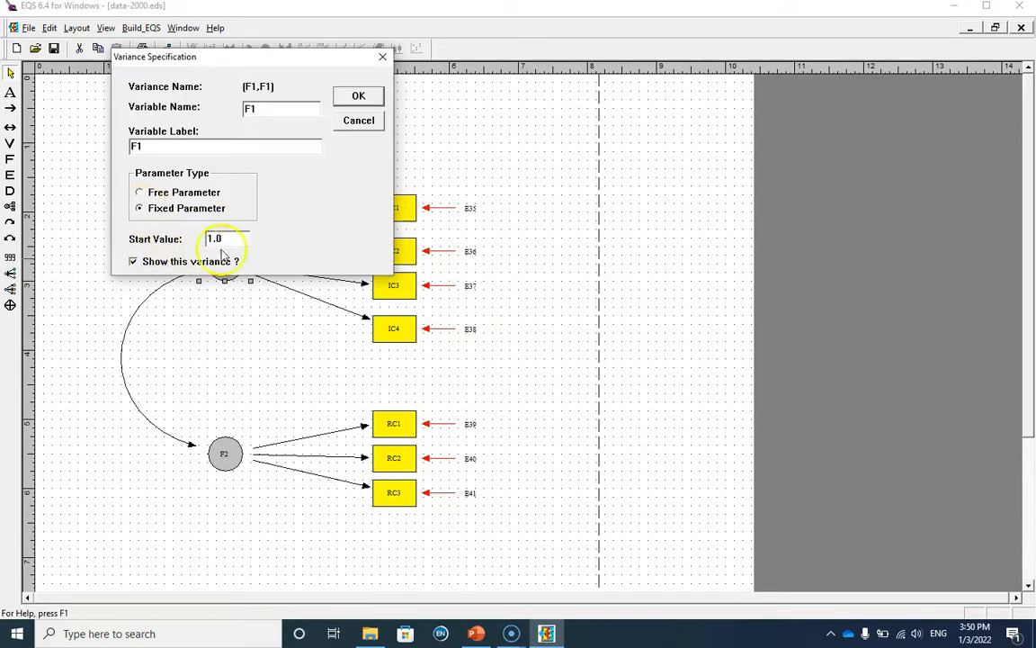
click(358, 96)
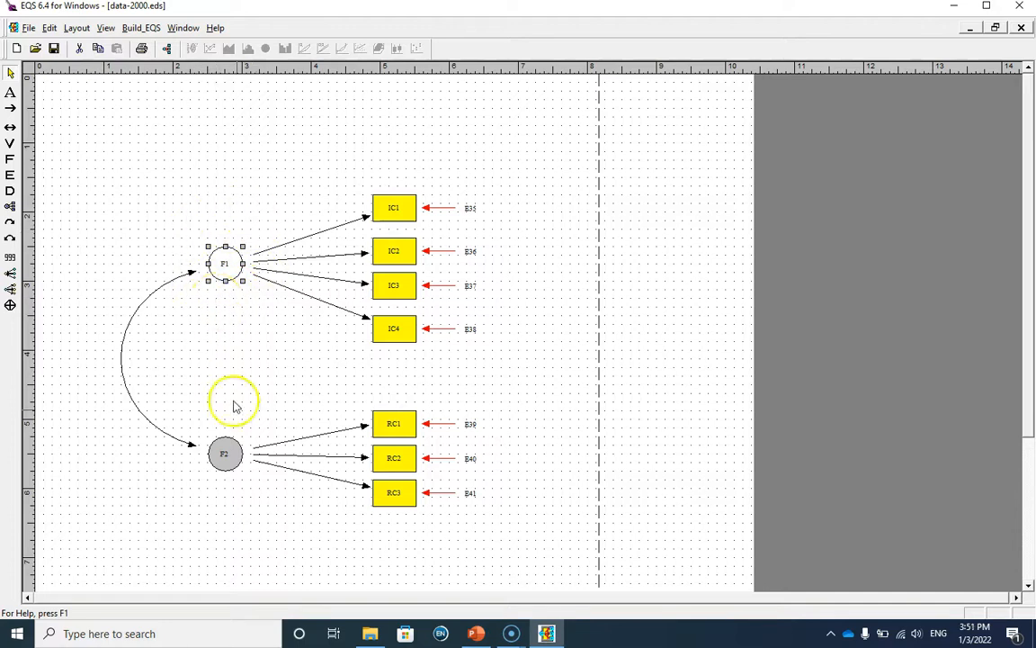
double_click(228, 448)
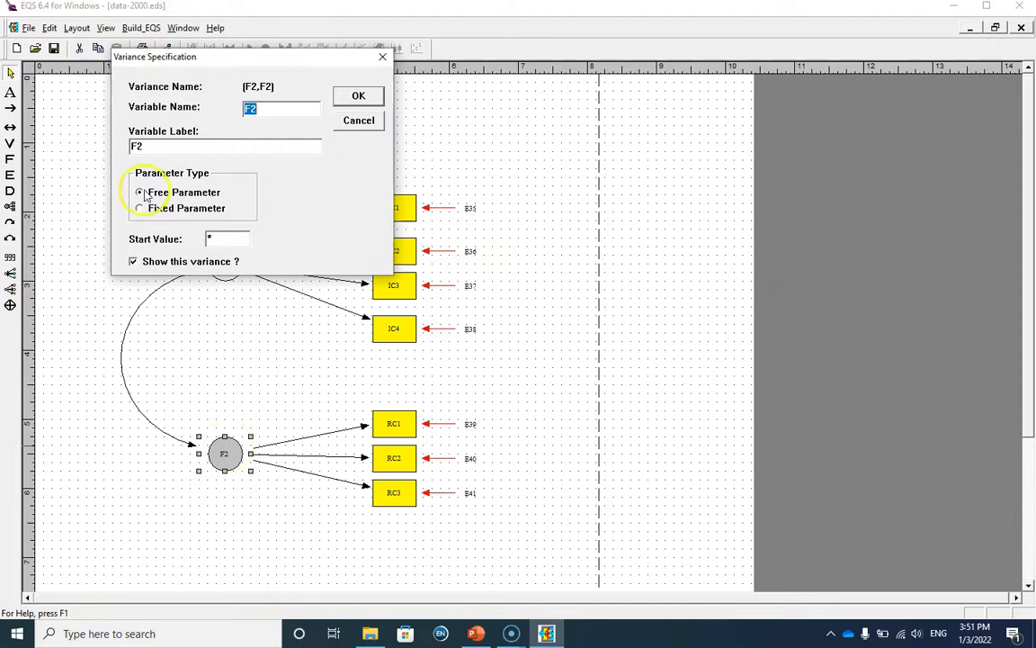
click(158, 216)
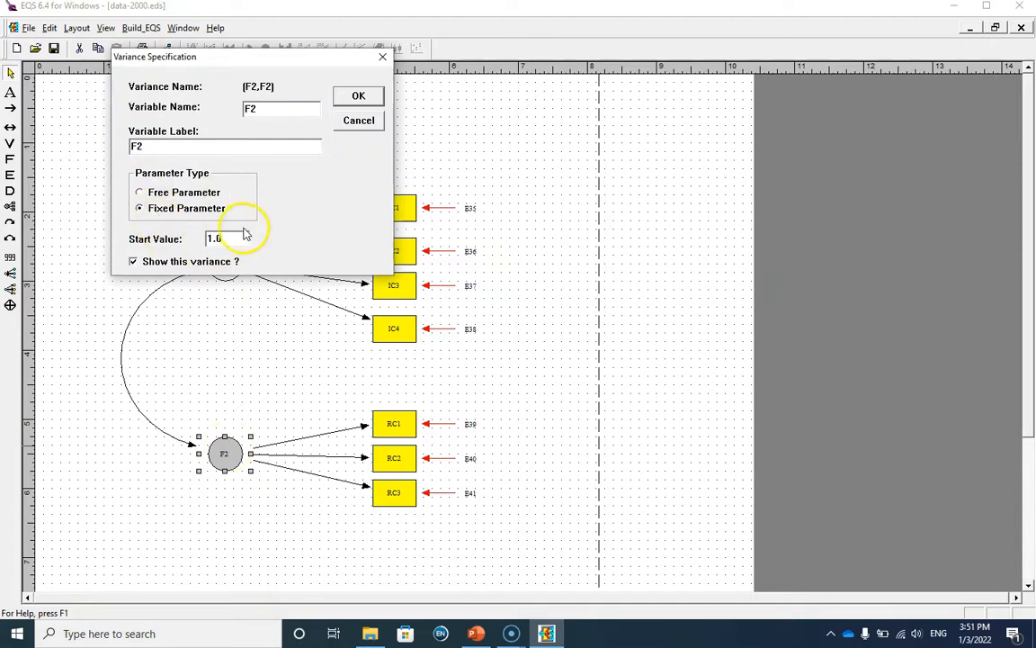
click(359, 96)
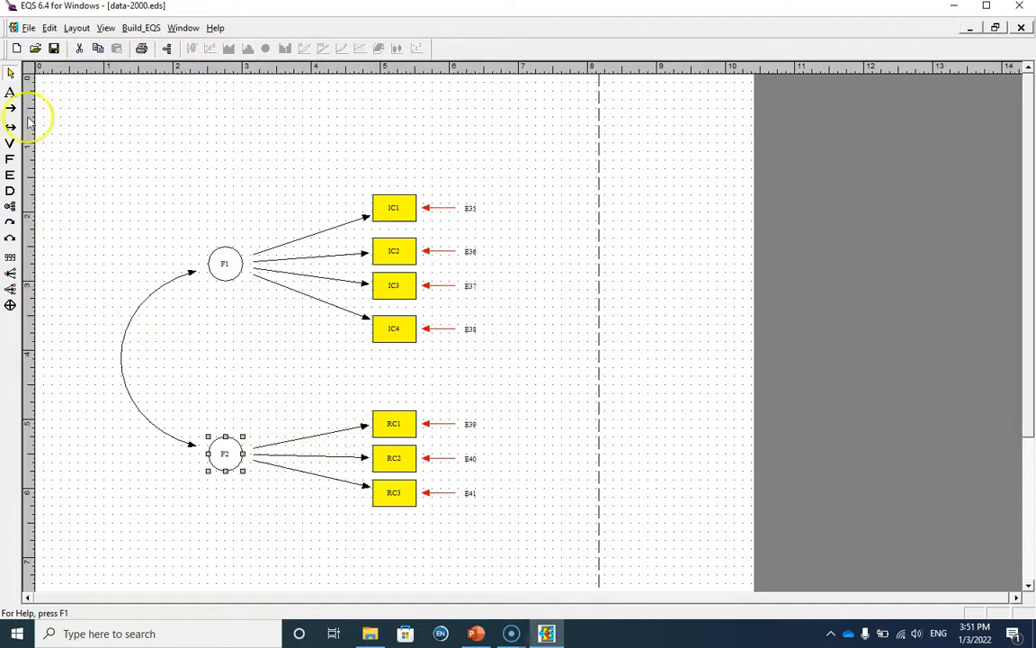
Save the diagram as "model 1" in the Example 5 folder.
click(29, 28)
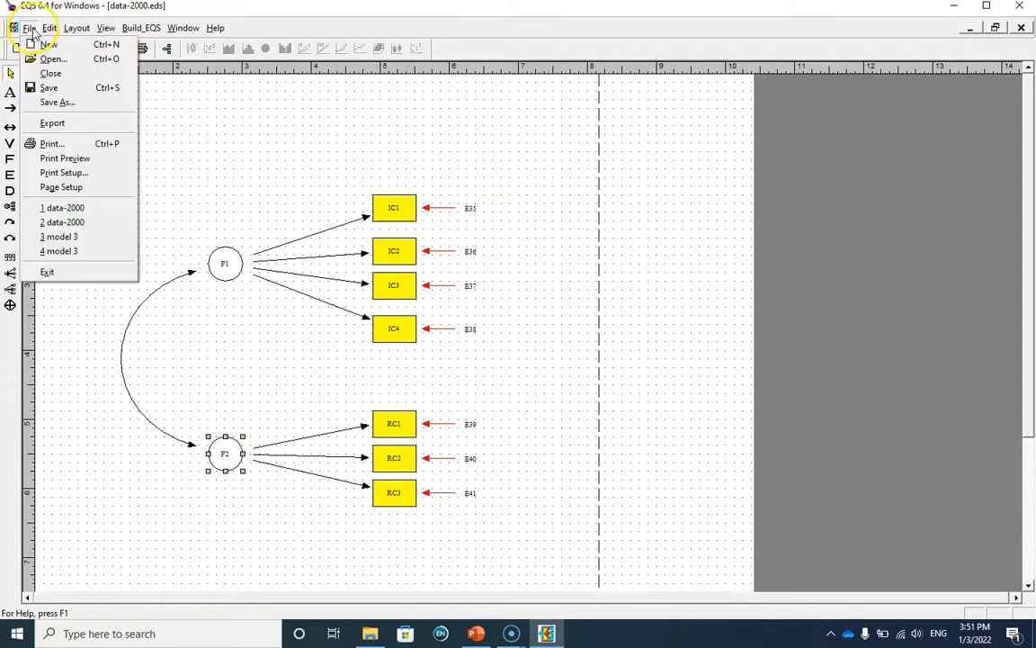
click(70, 103)
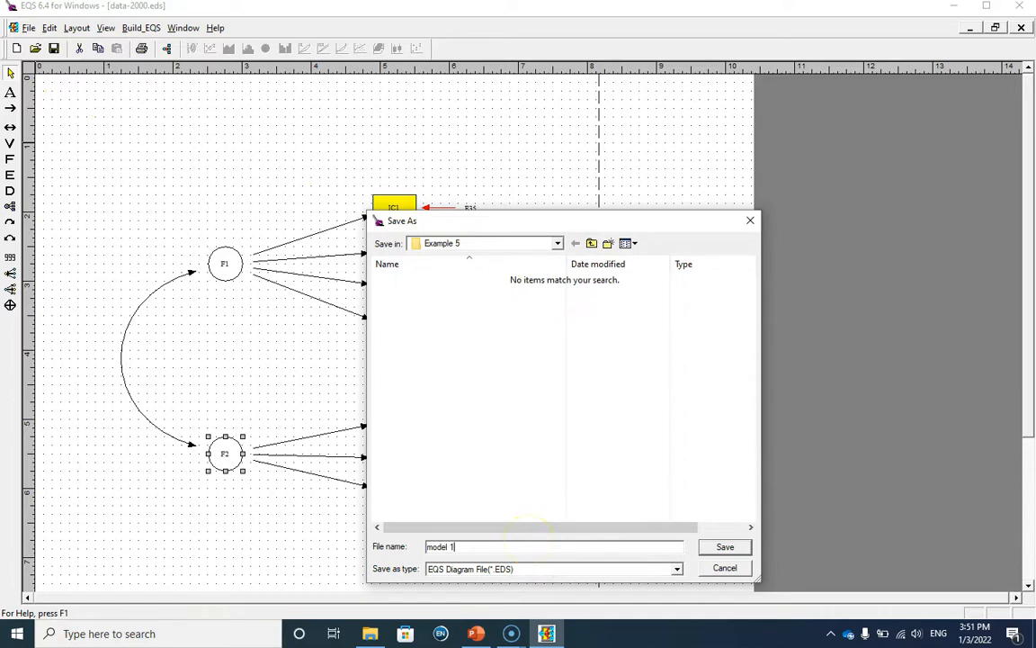
text(model 1)
click(725, 546)
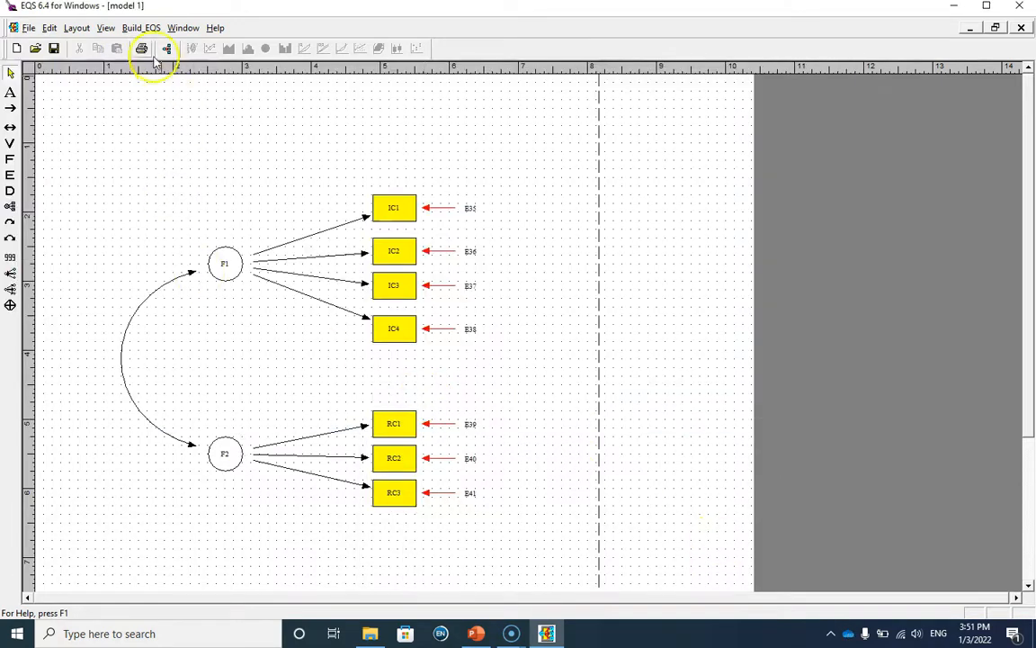
Build the EQS model specifications using the ML estimator with the robust methods correction enabled.
click(132, 29)
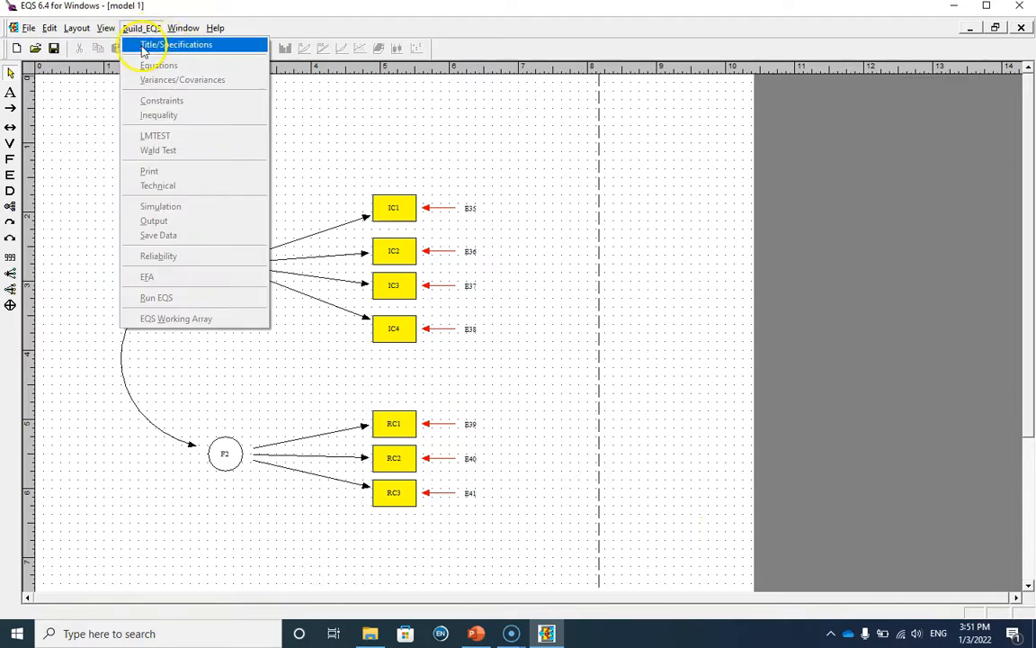
click(142, 47)
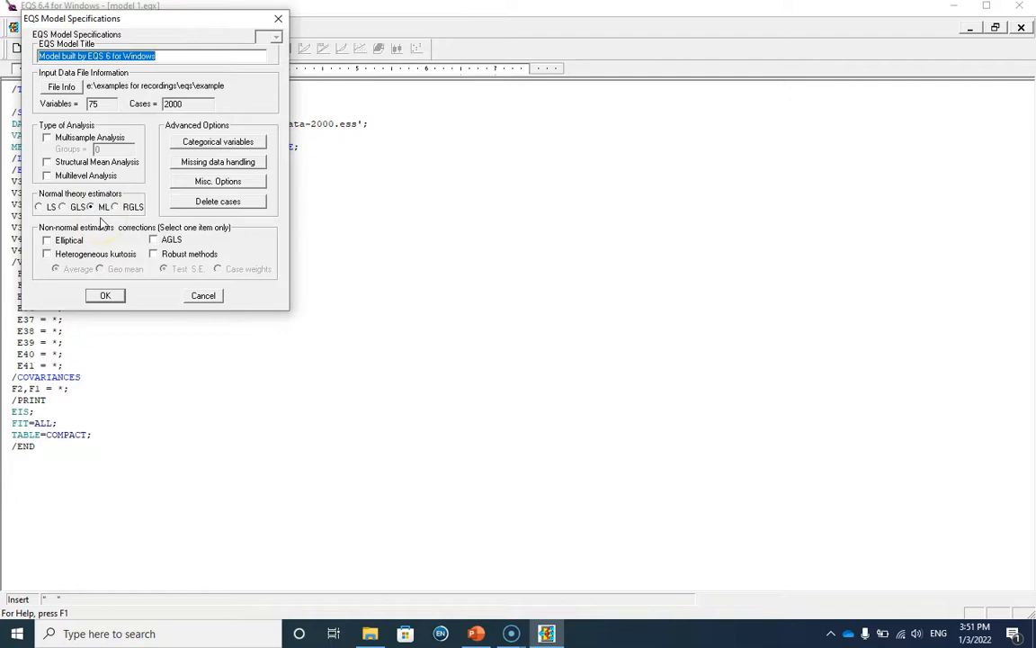
click(155, 255)
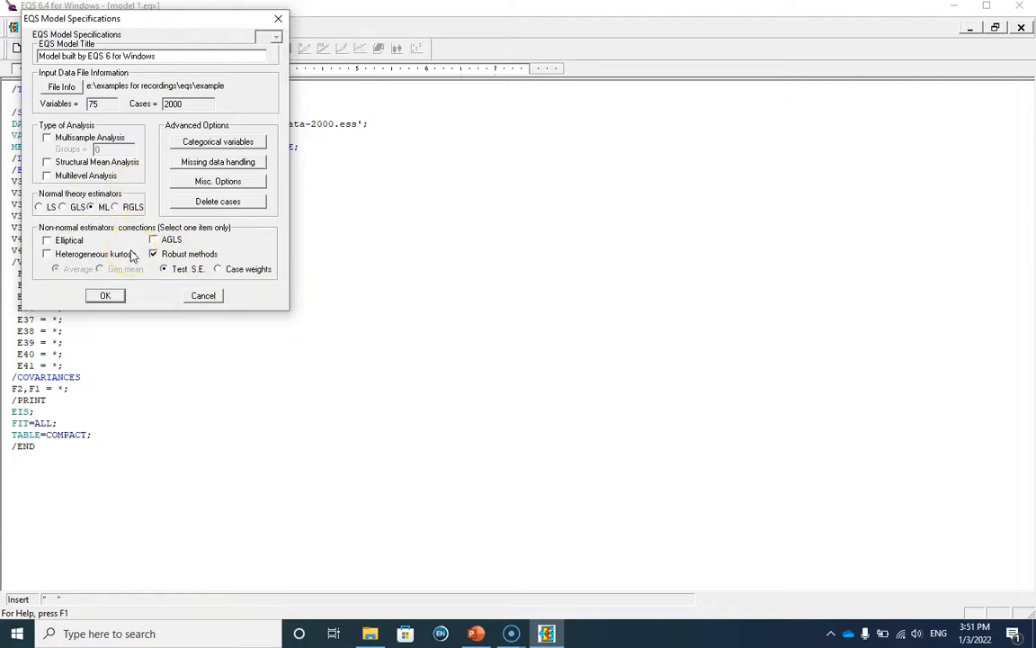
drag(215, 19, 579, 51)
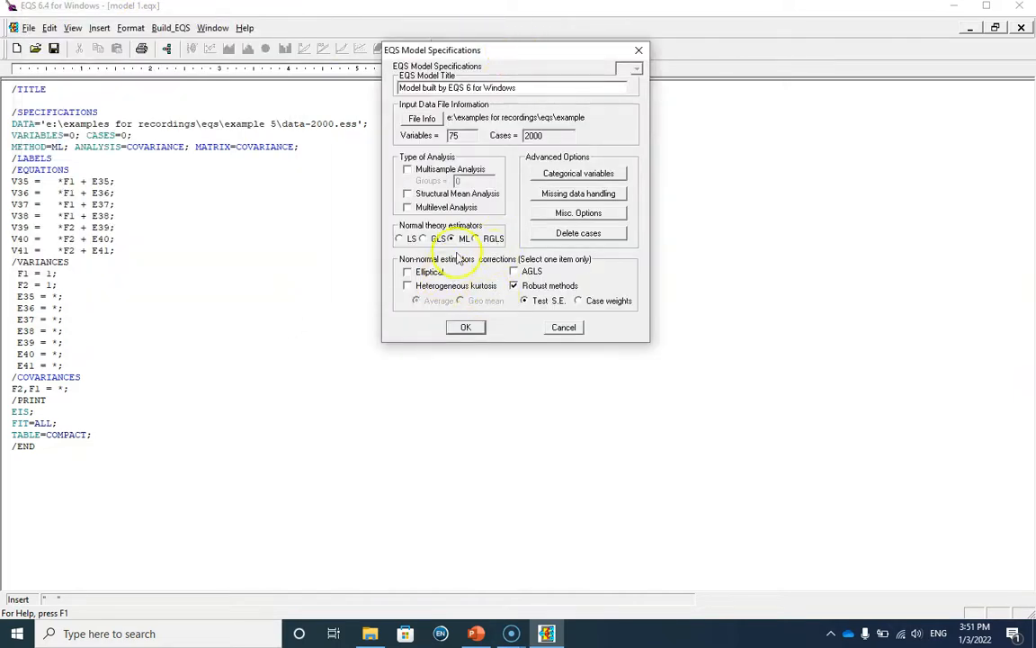
click(467, 329)
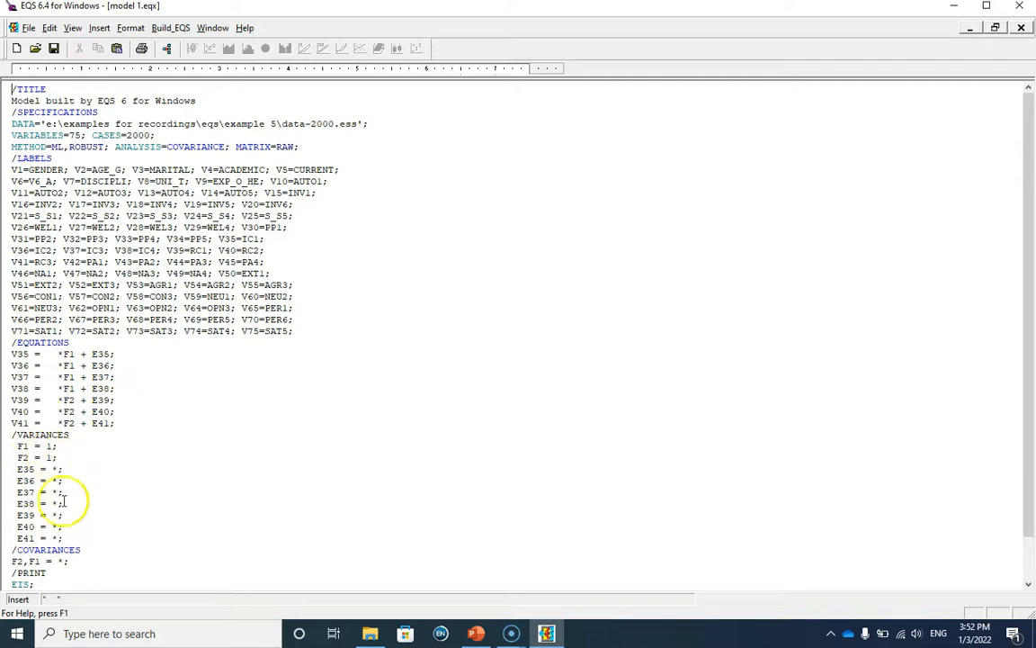
Check the FIT=ALL print setting in the model specifications, and save them as an EQS model file named "model 1" in the Example 5 folder.
scroll(158, 508, down, 2)
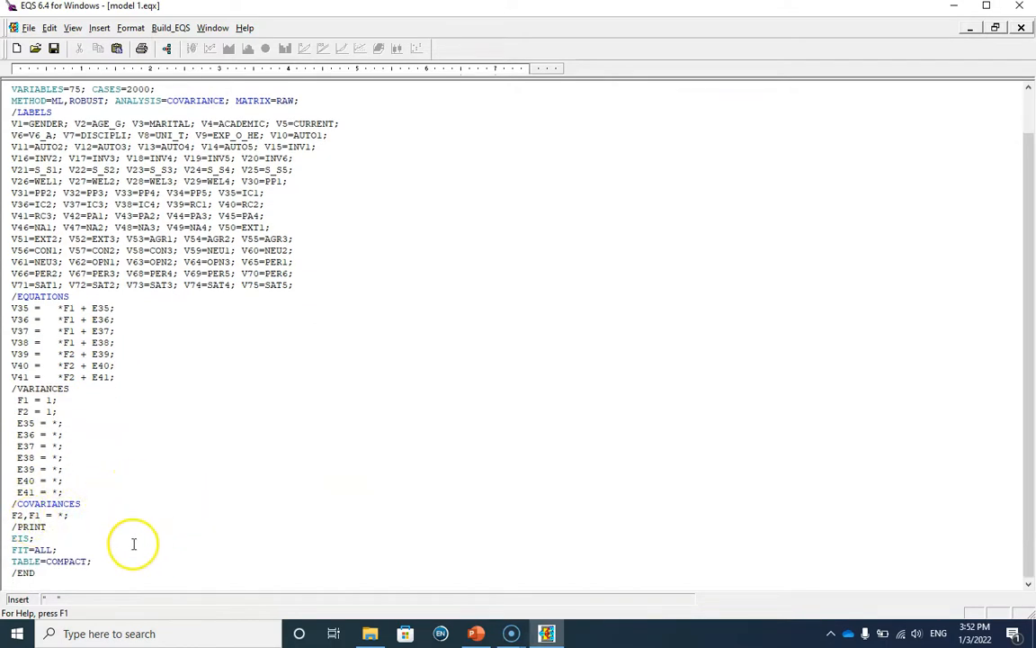
drag(59, 550, 11, 549)
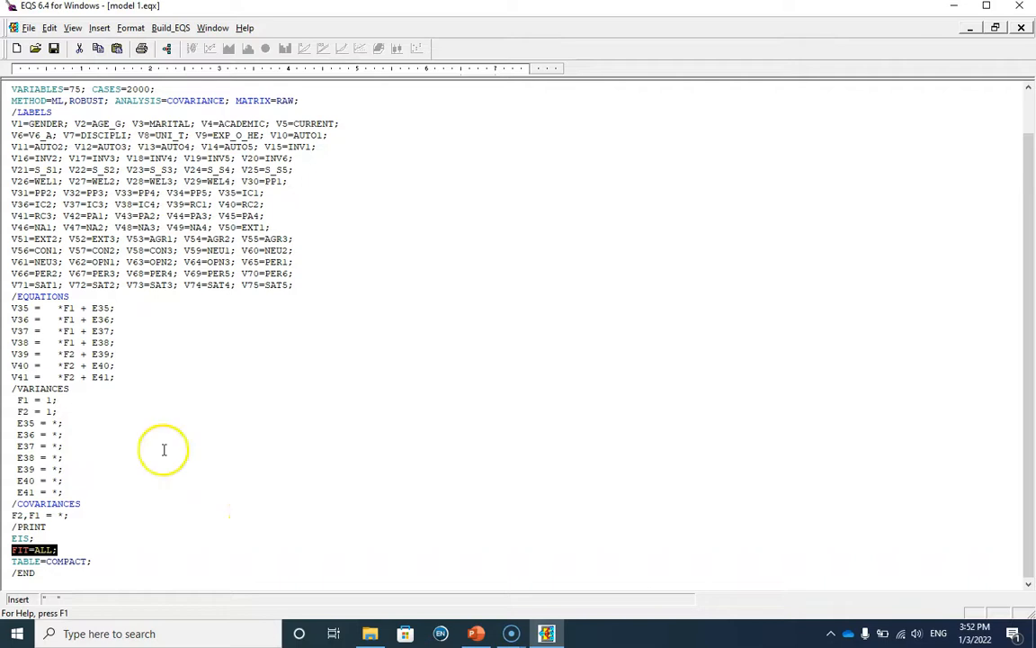
click(30, 29)
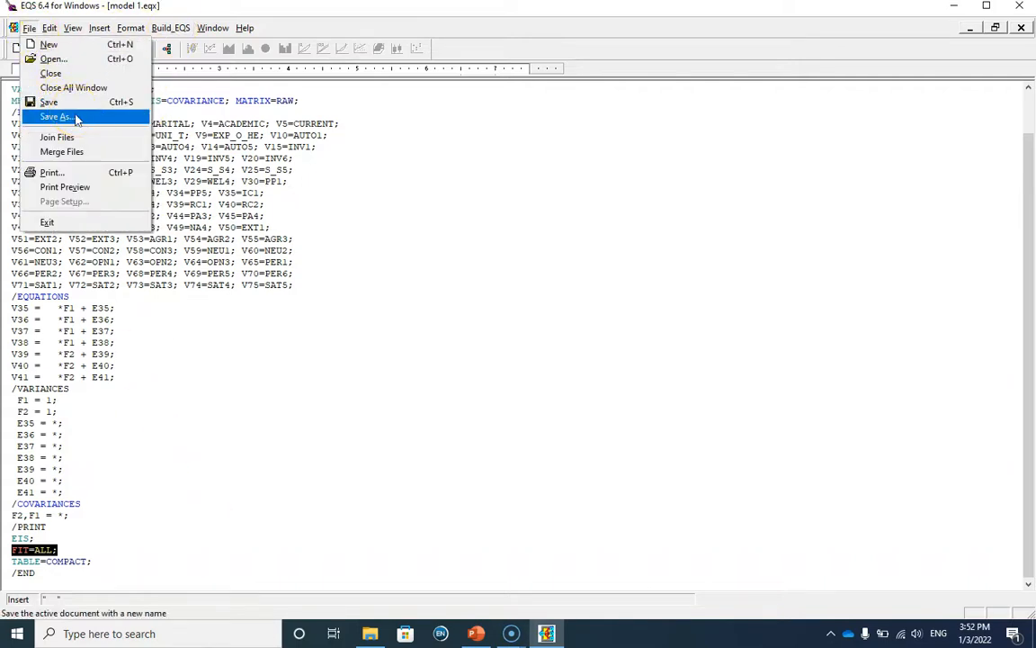
click(77, 119)
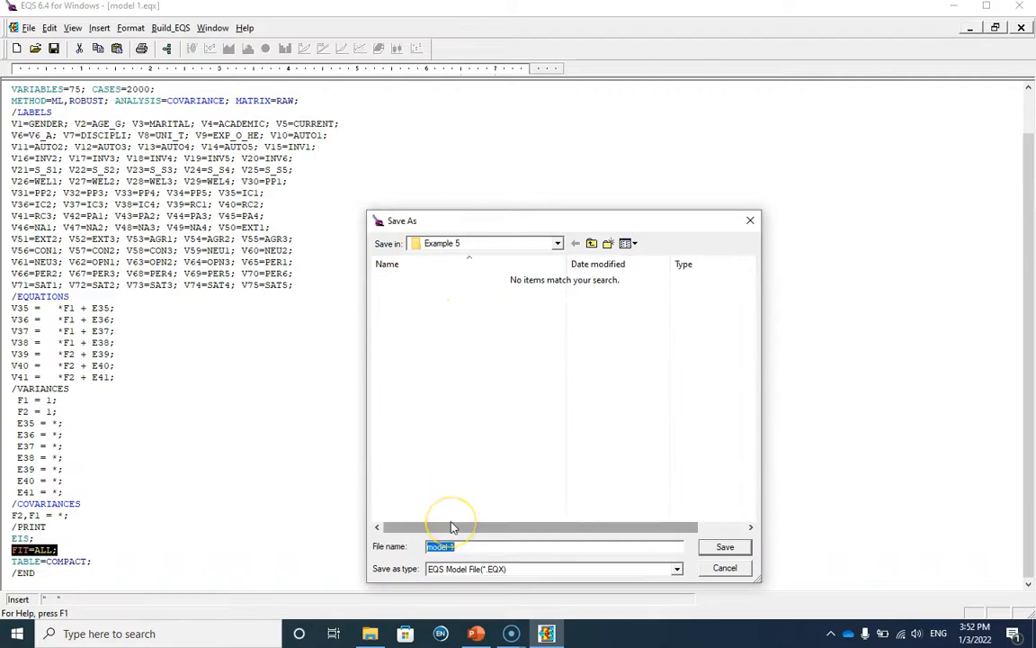
click(717, 549)
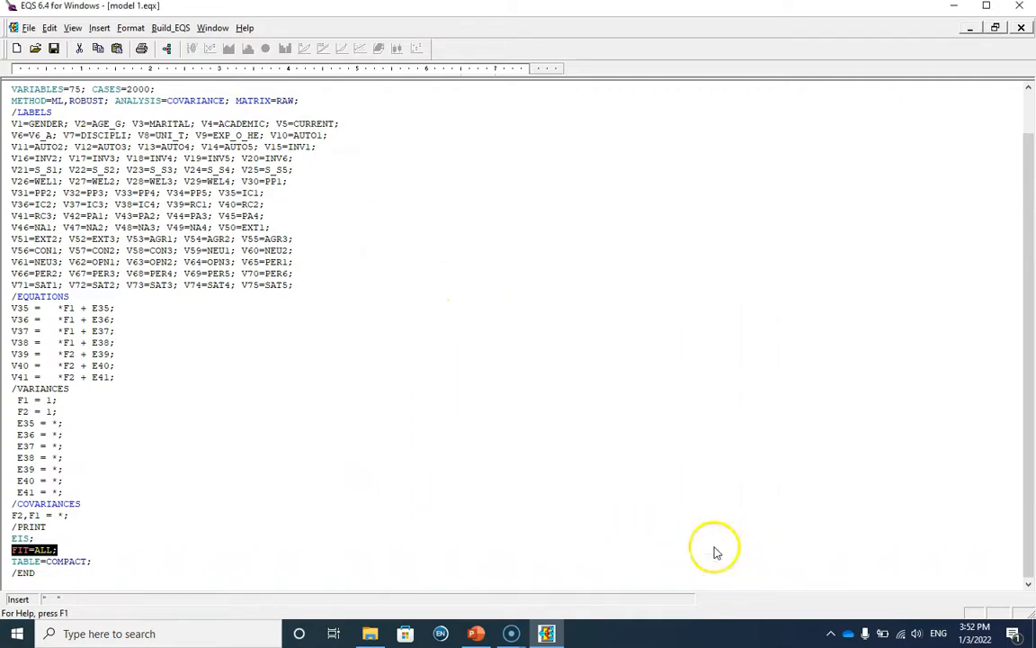
Run EQS on the saved model 1 specifications and accept inserting the estimates into the diagram file.
click(170, 31)
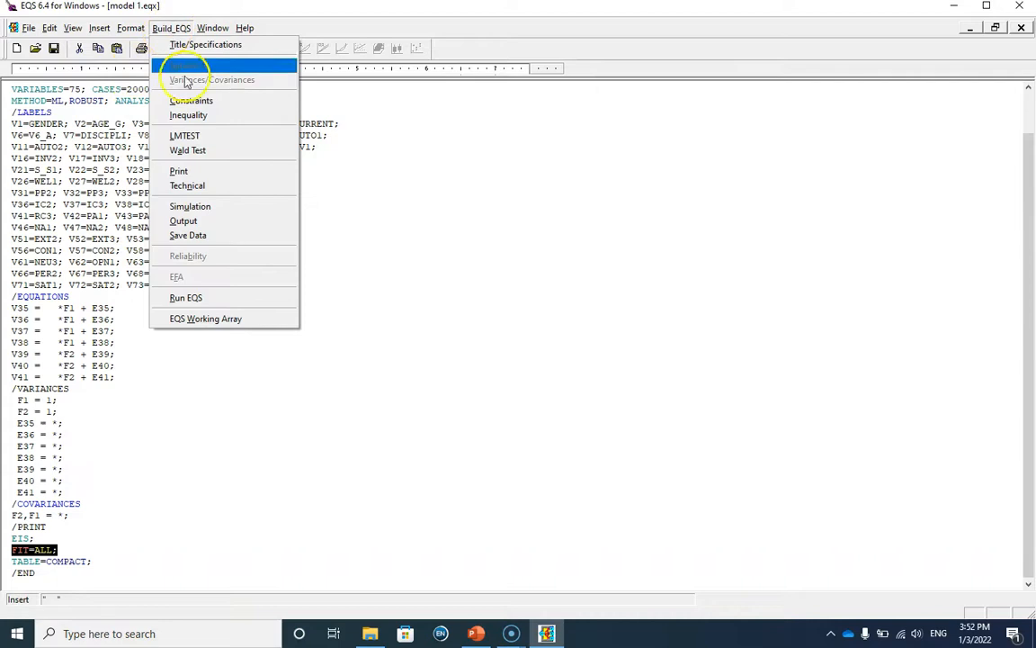
click(198, 296)
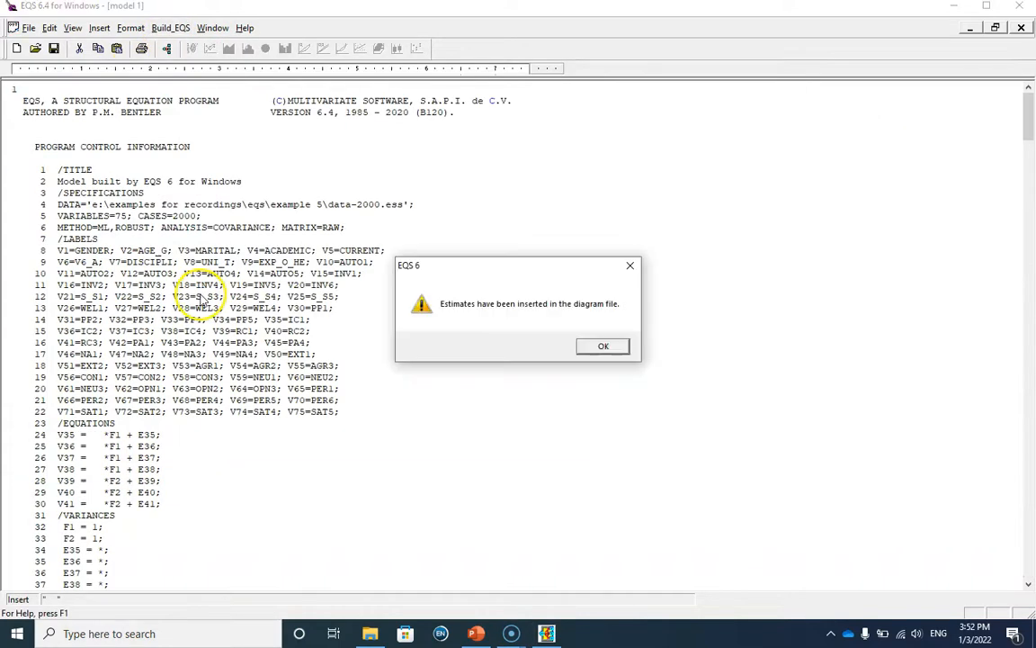
click(604, 347)
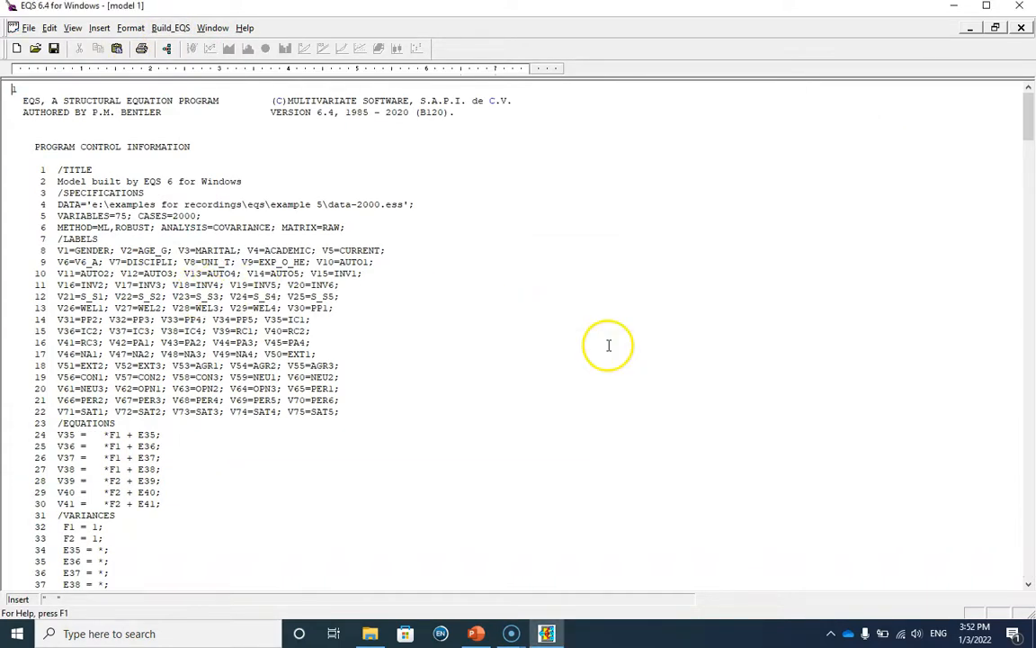
Switch to the model 1 diagram and move the figure caption with the fit statistics above the factor model.
click(213, 28)
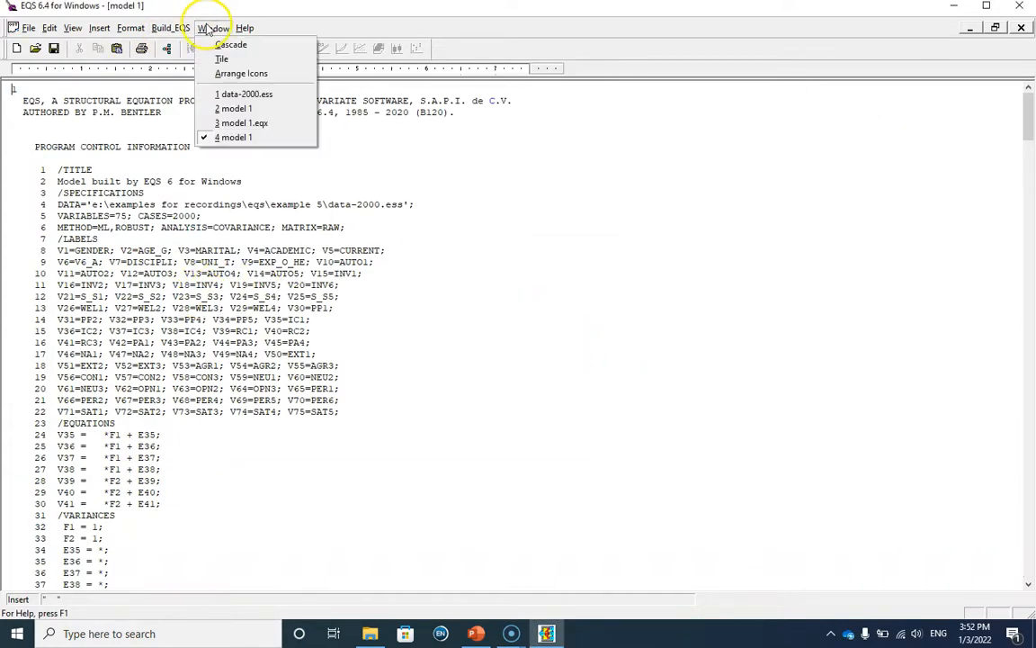
click(233, 109)
drag(452, 321, 372, 114)
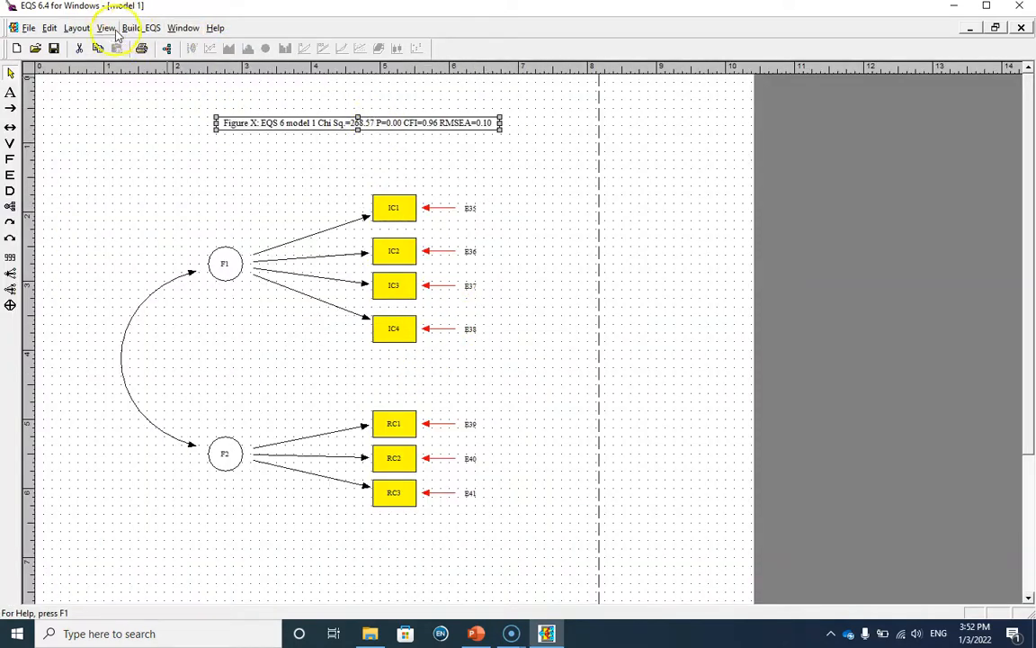
Display the unstandardized parameter estimates on the path diagram.
click(114, 30)
mouse_move(156, 218)
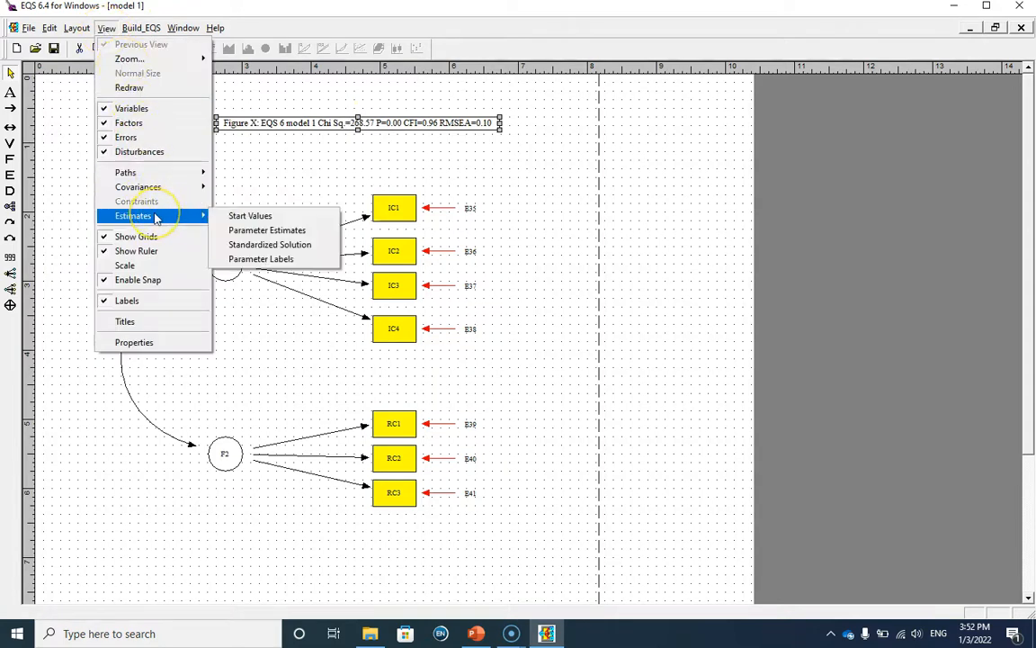
click(276, 232)
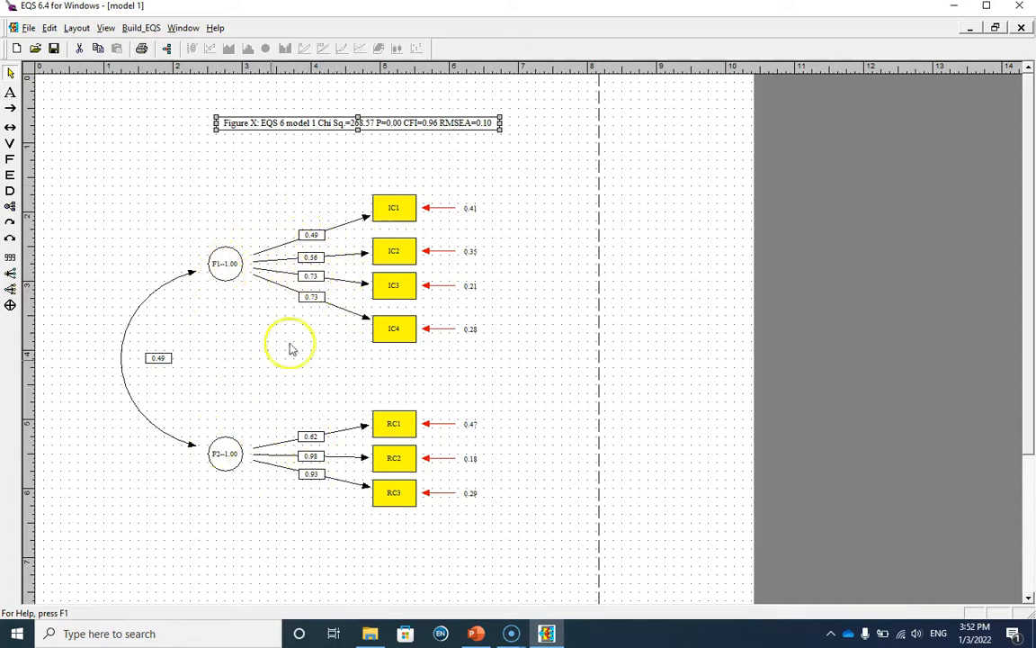
Display the standardized solution on the path diagram instead of the parameter estimates.
click(135, 28)
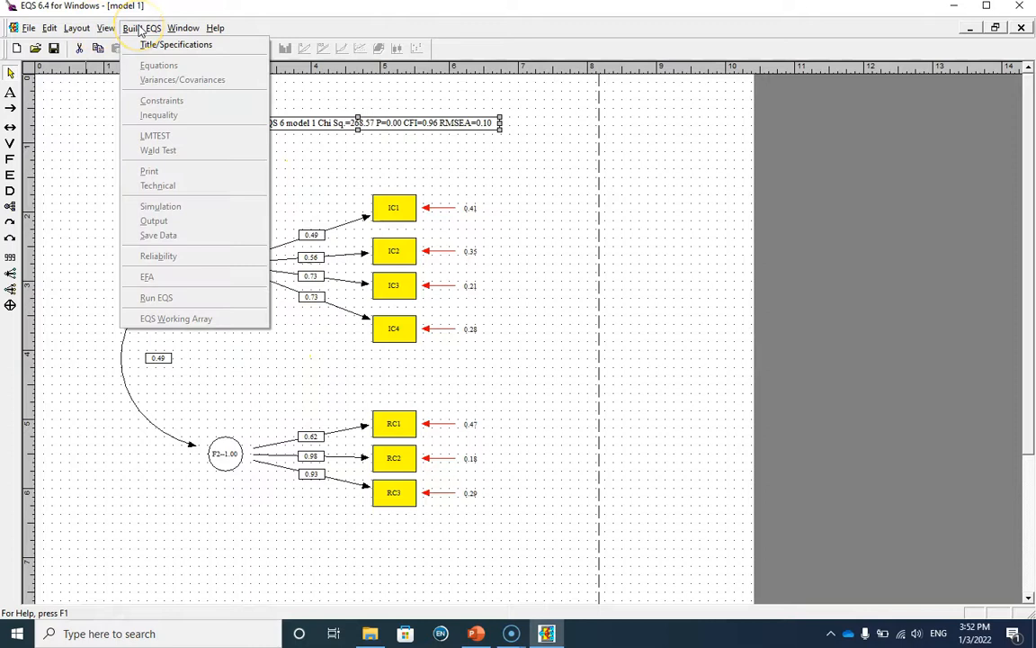
mouse_move(106, 27)
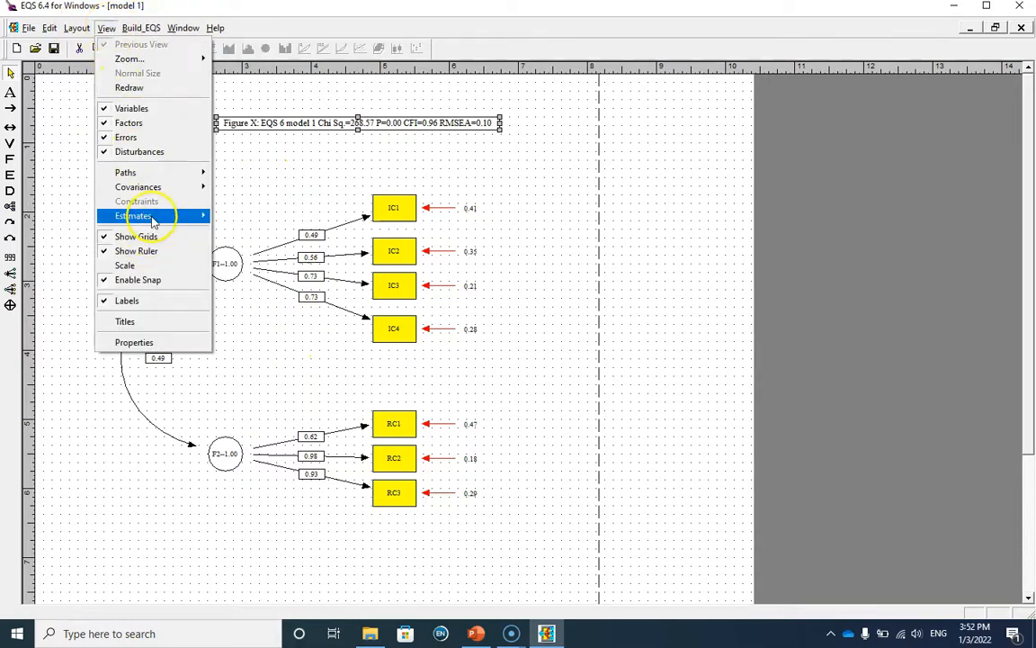
mouse_move(160, 219)
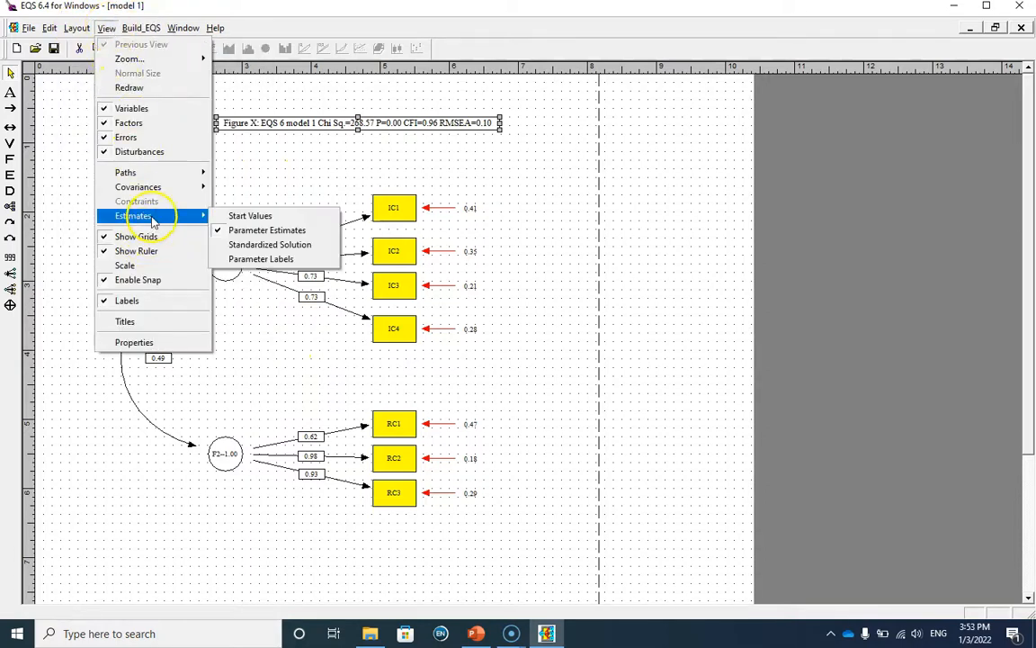
click(274, 245)
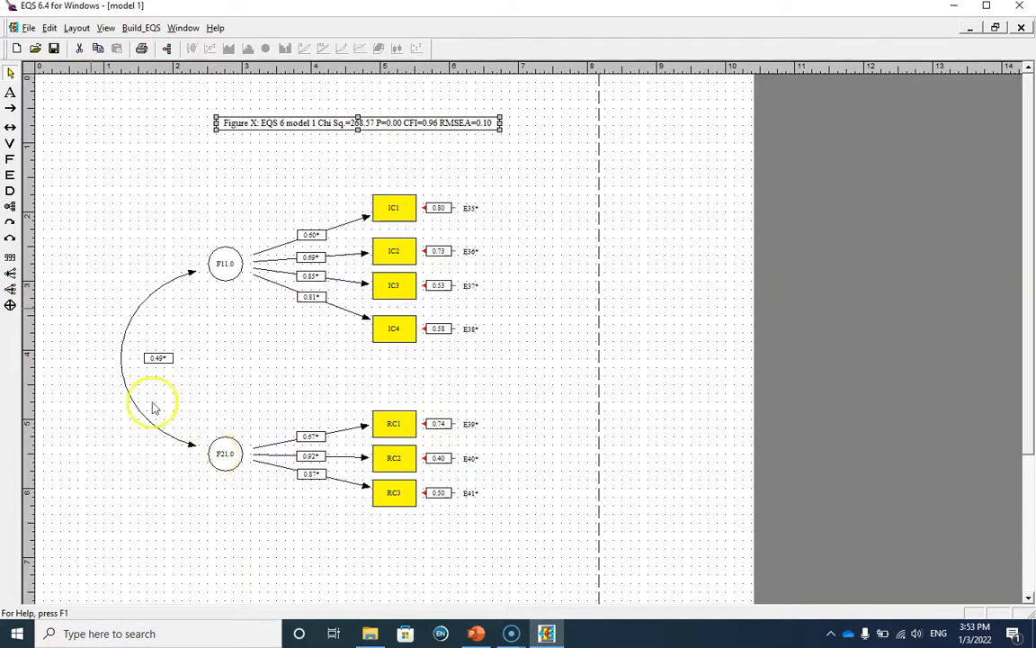
Open the model 1 output and examine the univariate statistics, the normalized multivariate kurtosis estimate and the cases contributing most to it.
click(147, 34)
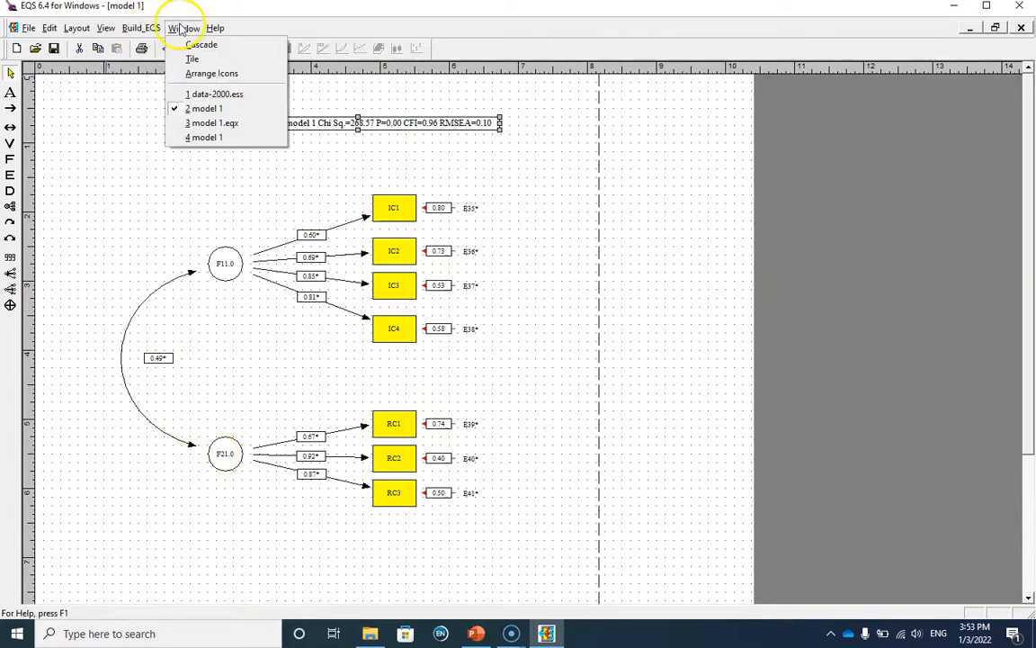
click(208, 138)
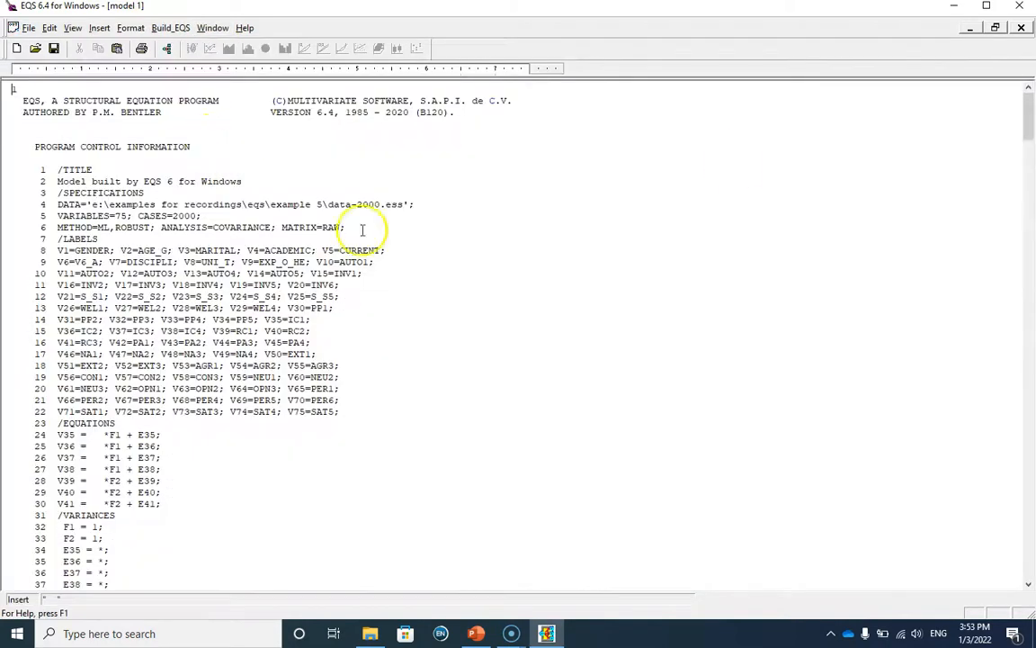
drag(1028, 115, 1020, 180)
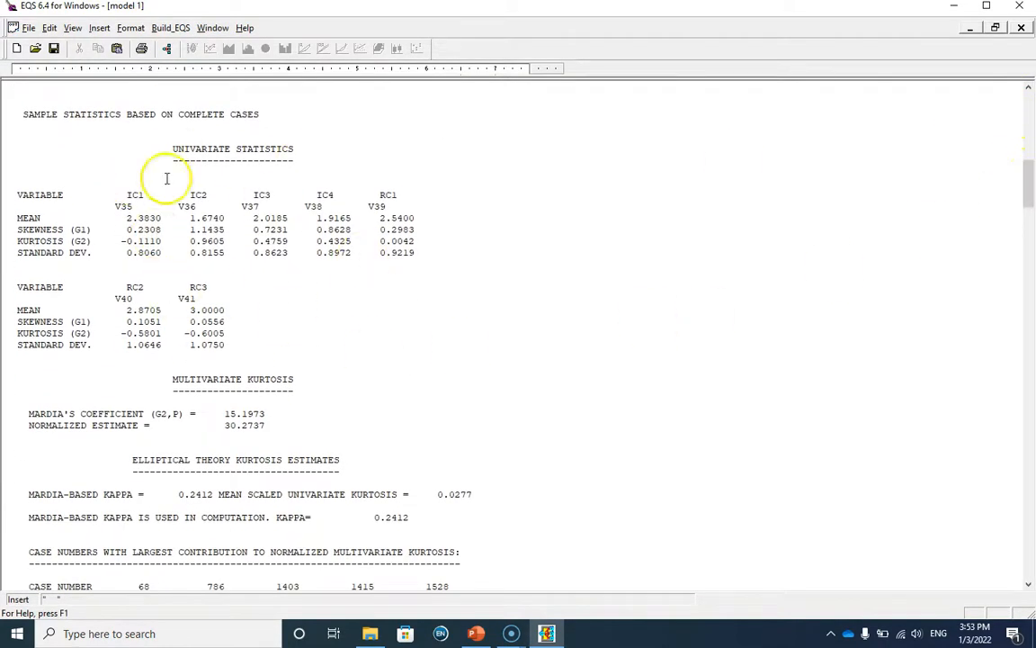
drag(214, 421, 271, 424)
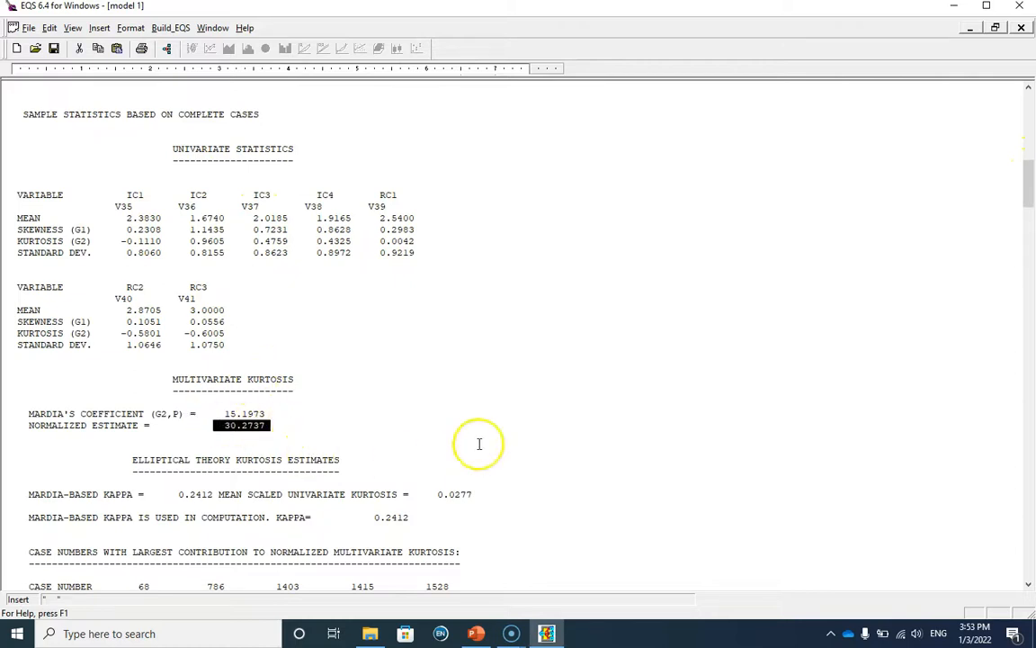
scroll(553, 374, down, 10)
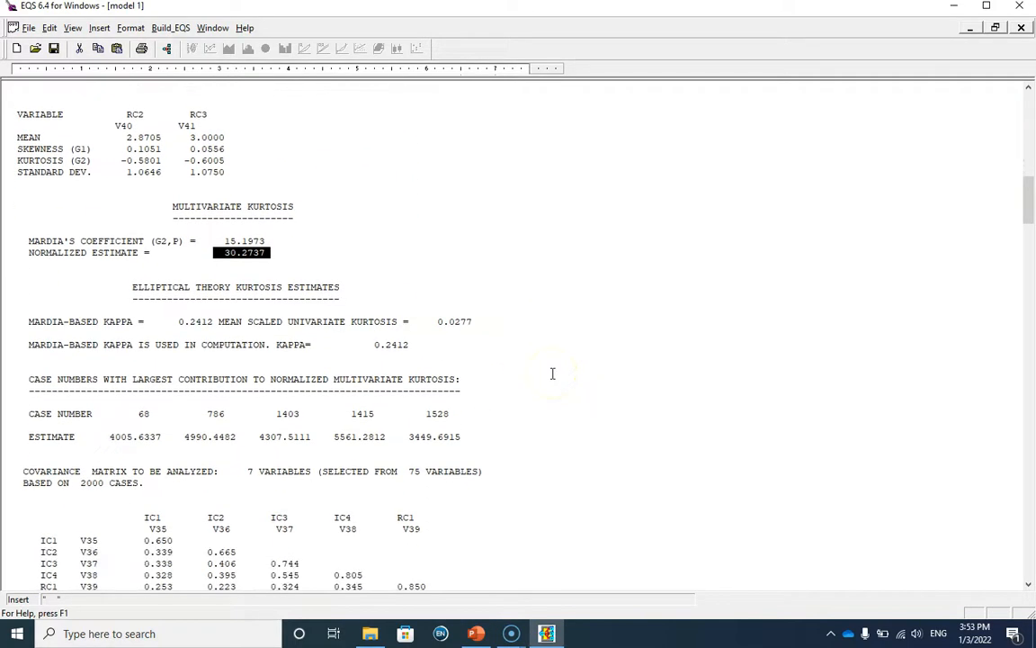
drag(134, 218, 463, 217)
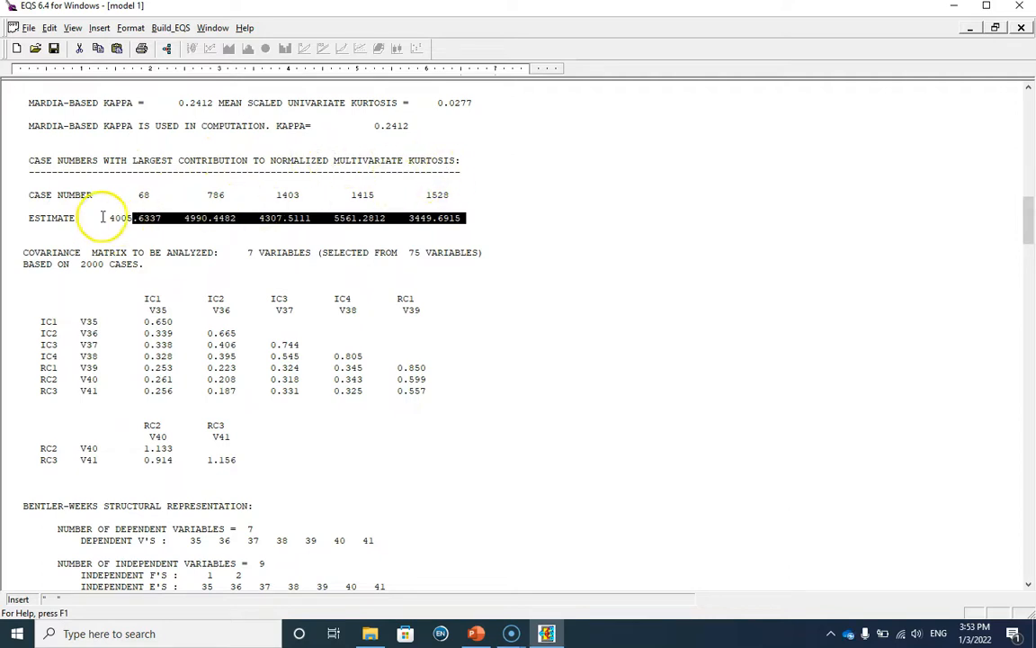
drag(108, 218, 493, 219)
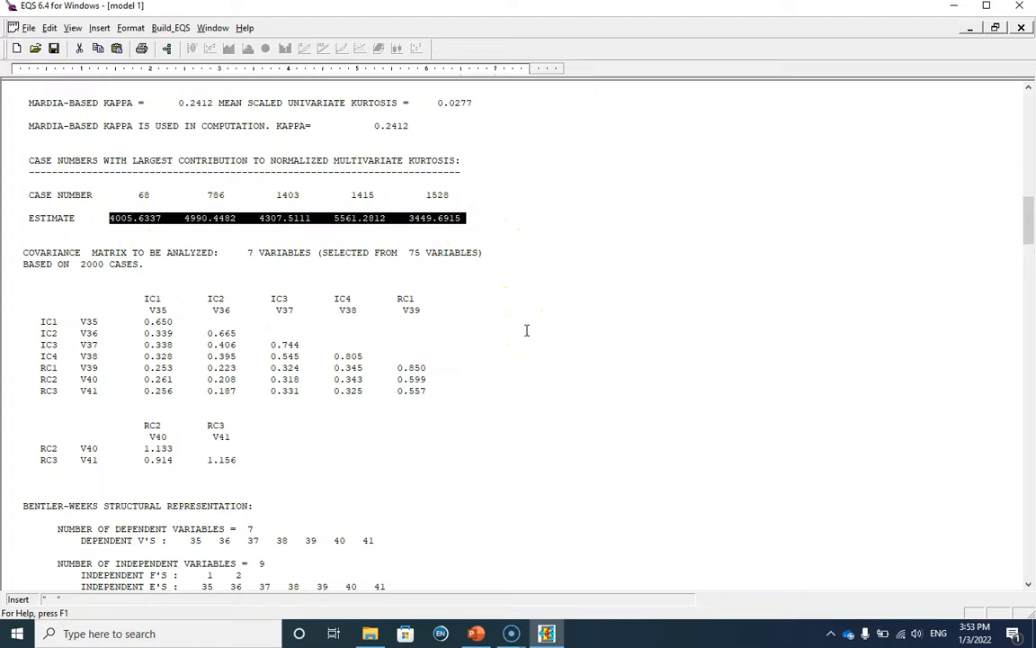
Review the analyzed covariance matrix and the output's statement on parameter estimates and optimization problems.
scroll(525, 331, down, 3)
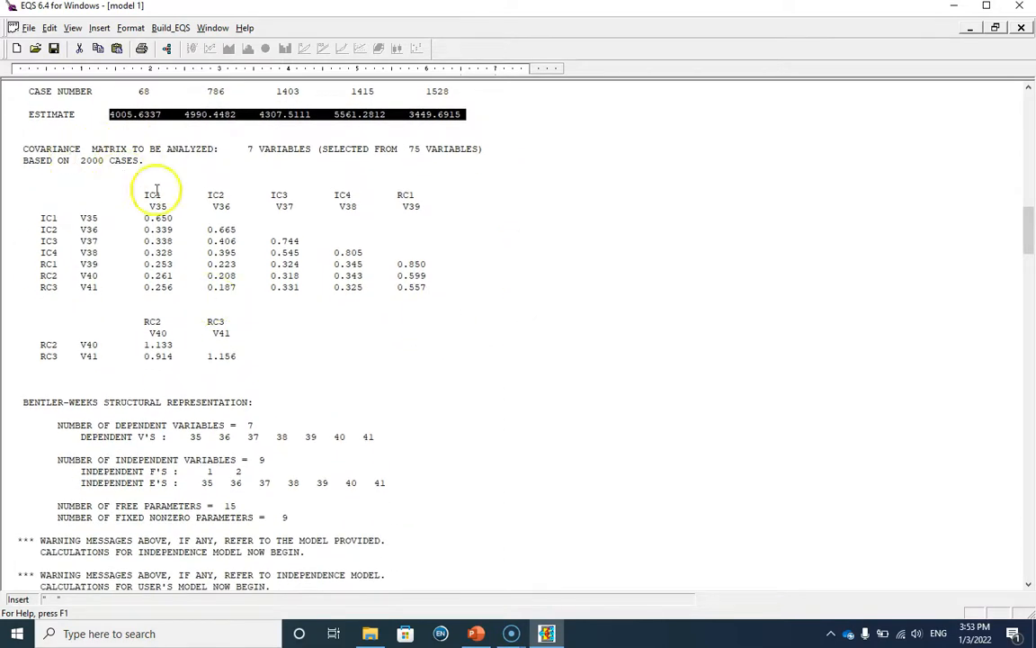
scroll(504, 271, down, 4)
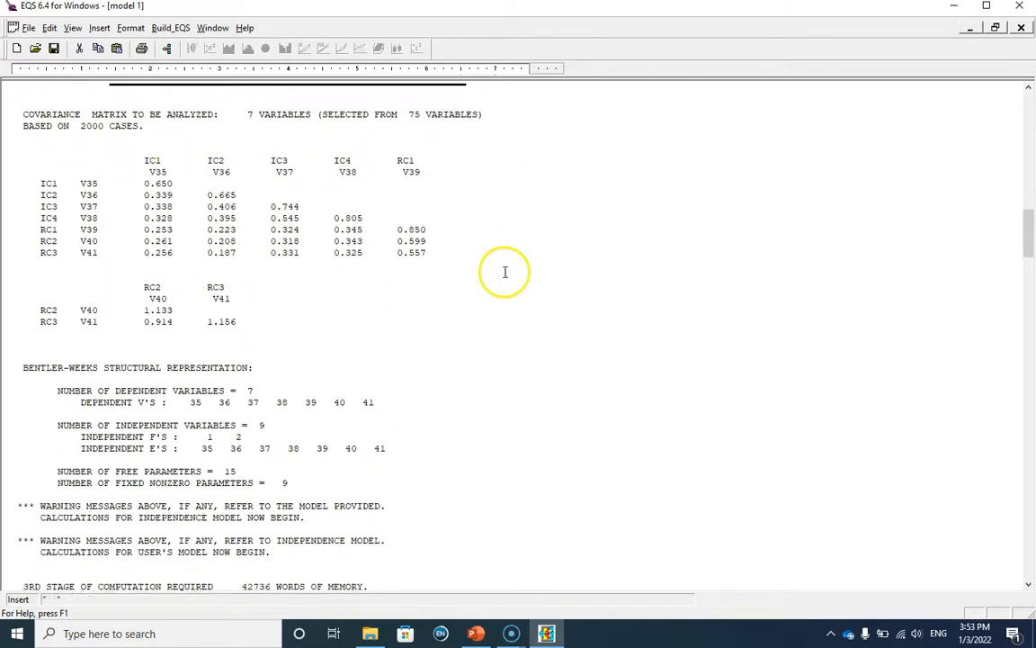
scroll(507, 269, down, 6)
drag(43, 330, 377, 343)
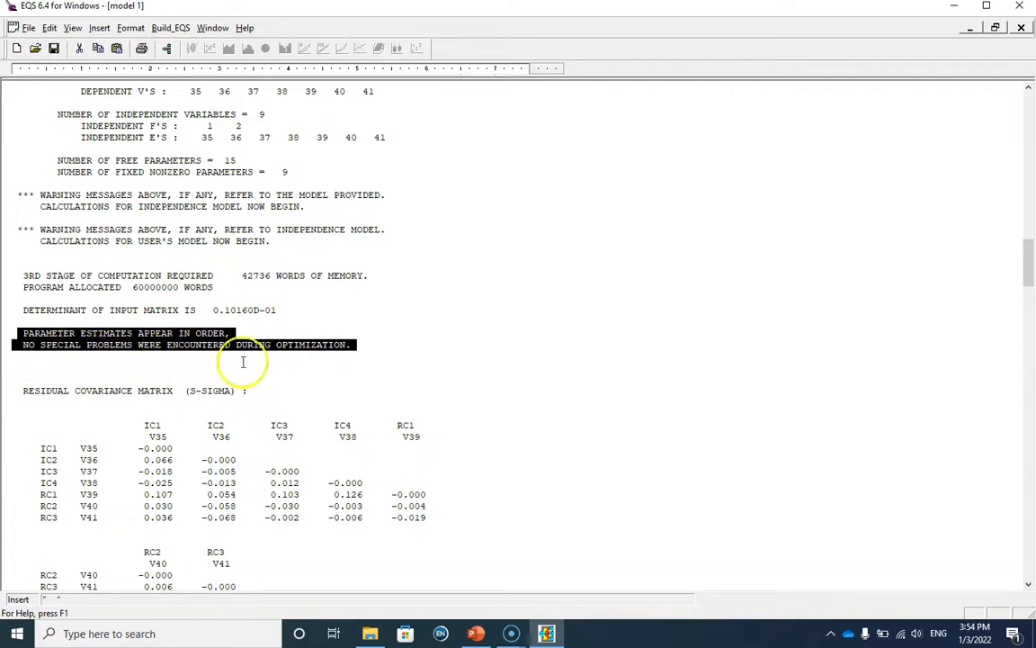
Examine the residual covariance matrix and the standardized residual matrix in the output.
scroll(516, 331, down, 6)
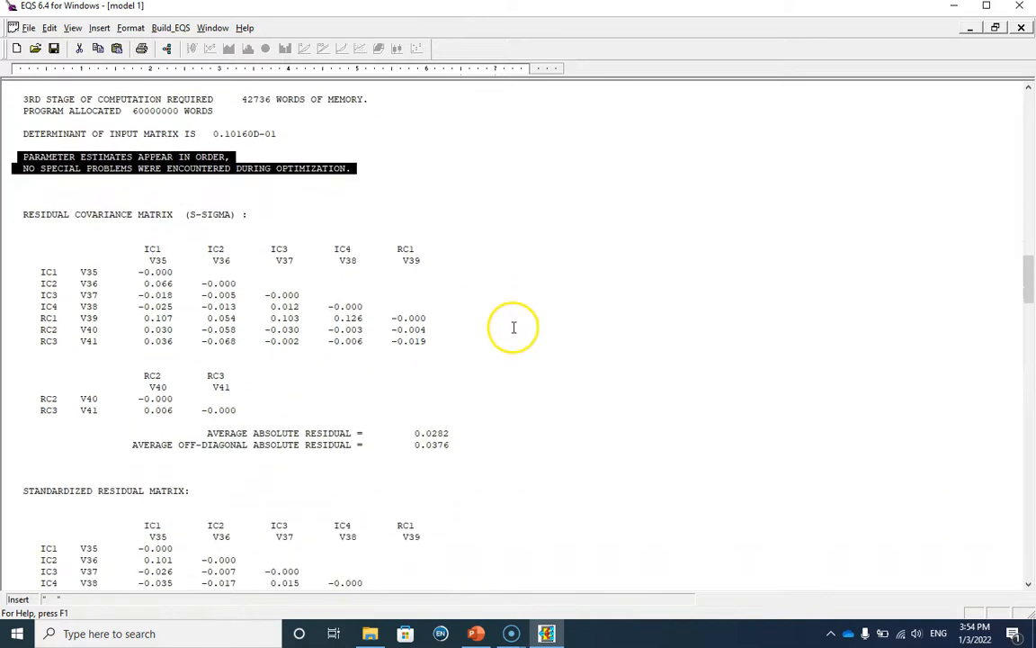
click(18, 182)
drag(18, 183, 186, 180)
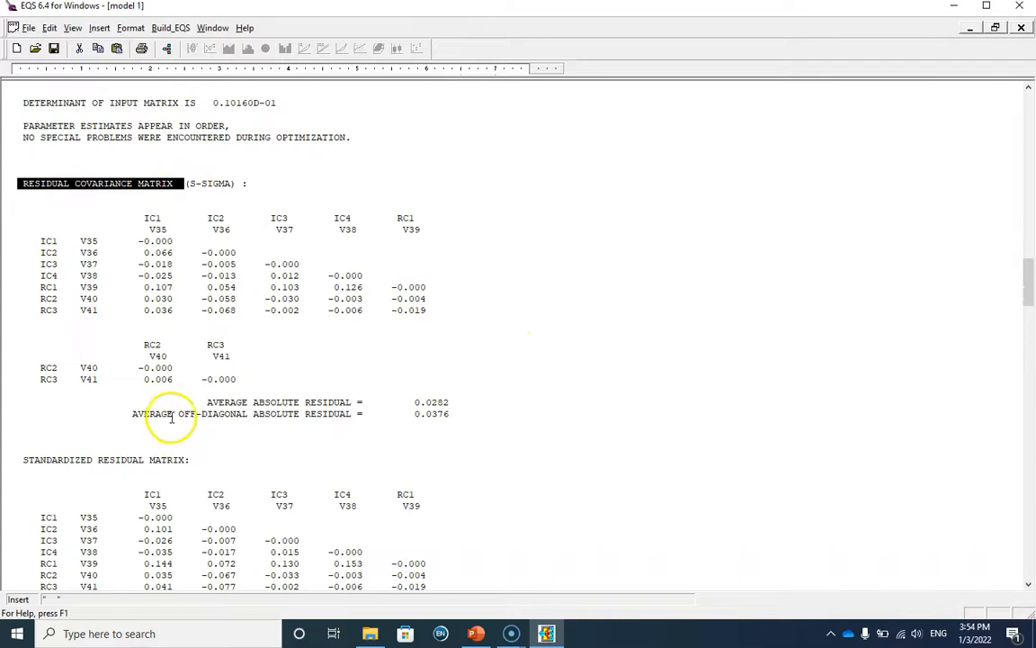
scroll(15, 362, down, 4)
drag(15, 324, 197, 322)
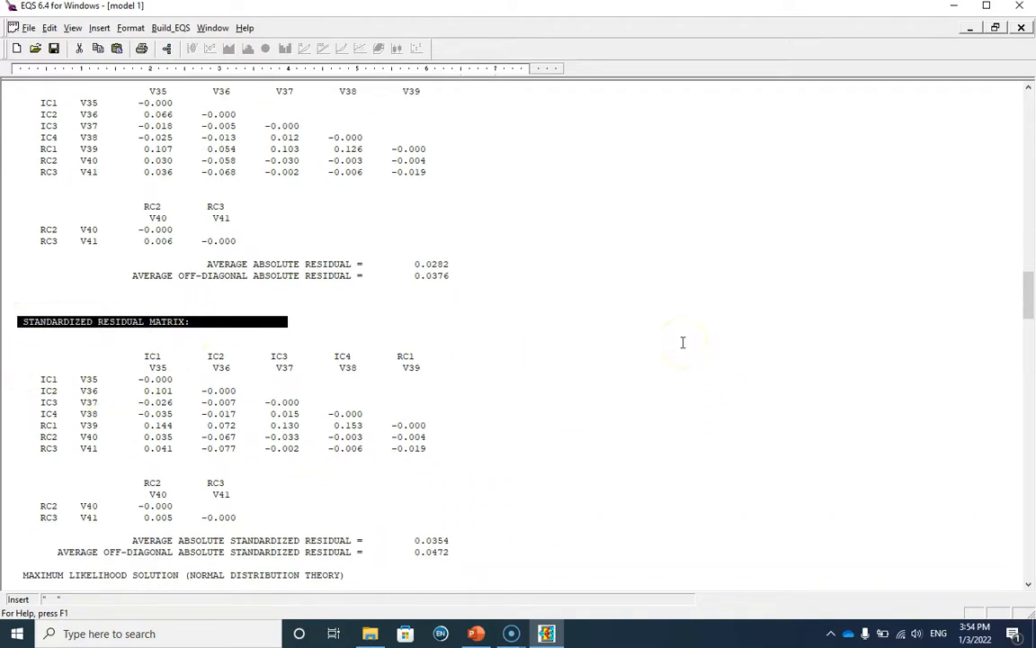
Examine the goodness of fit summary for the ML method, including the chi-square, fit indices and RMSEA.
scroll(682, 342, down, 20)
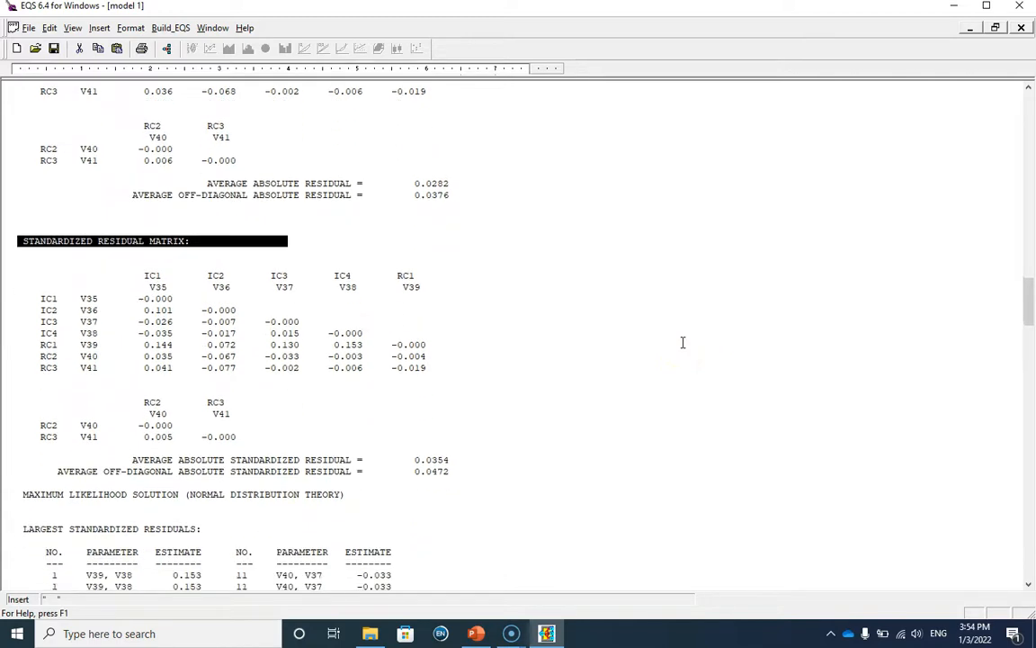
scroll(683, 342, down, 12)
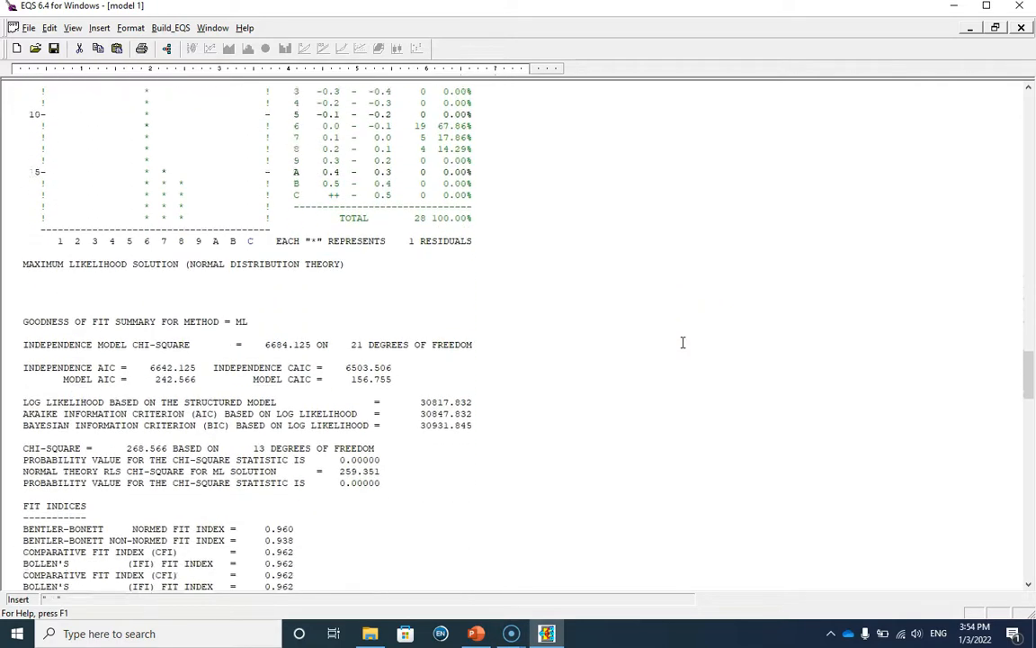
scroll(157, 162, up, 1)
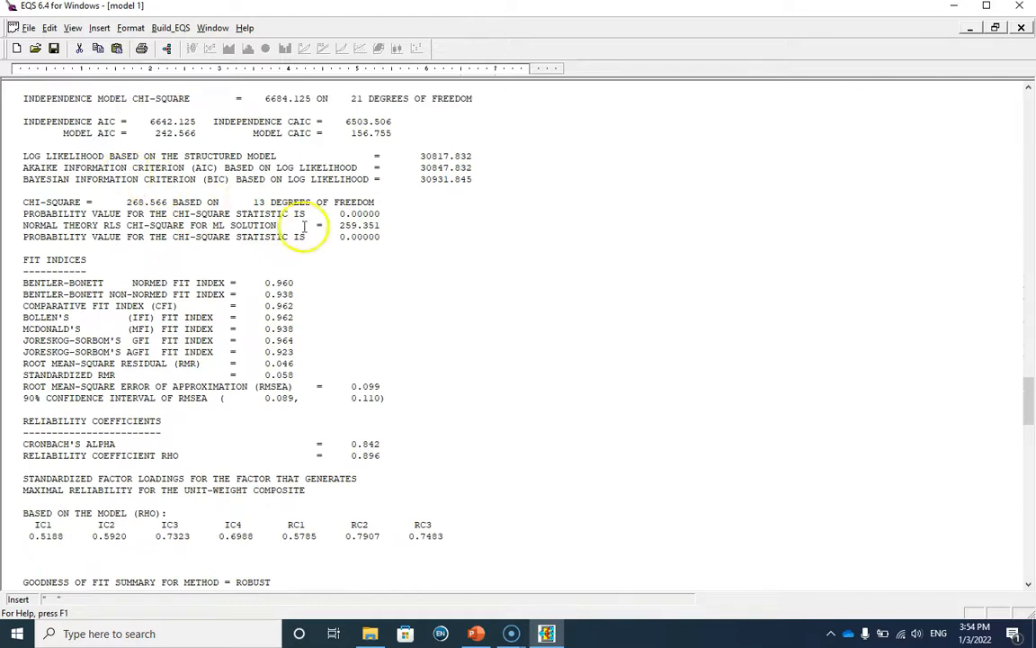
double_click(241, 103)
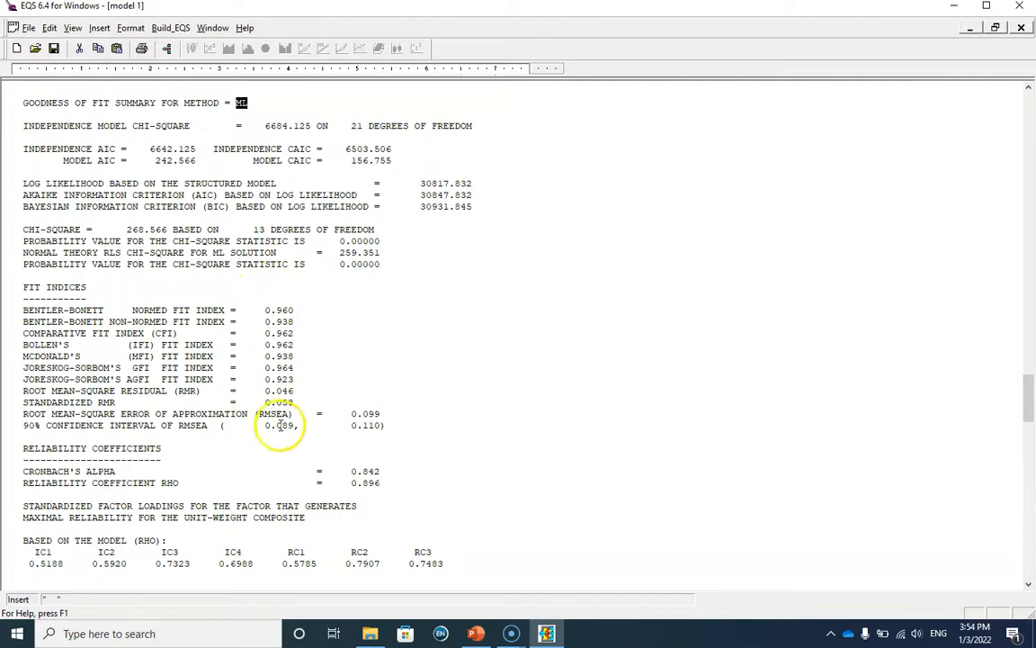
Examine the goodness of fit summary for the ROBUST method, including the Satorra-Bentler scaled chi-square and fit indices.
scroll(305, 404, down, 8)
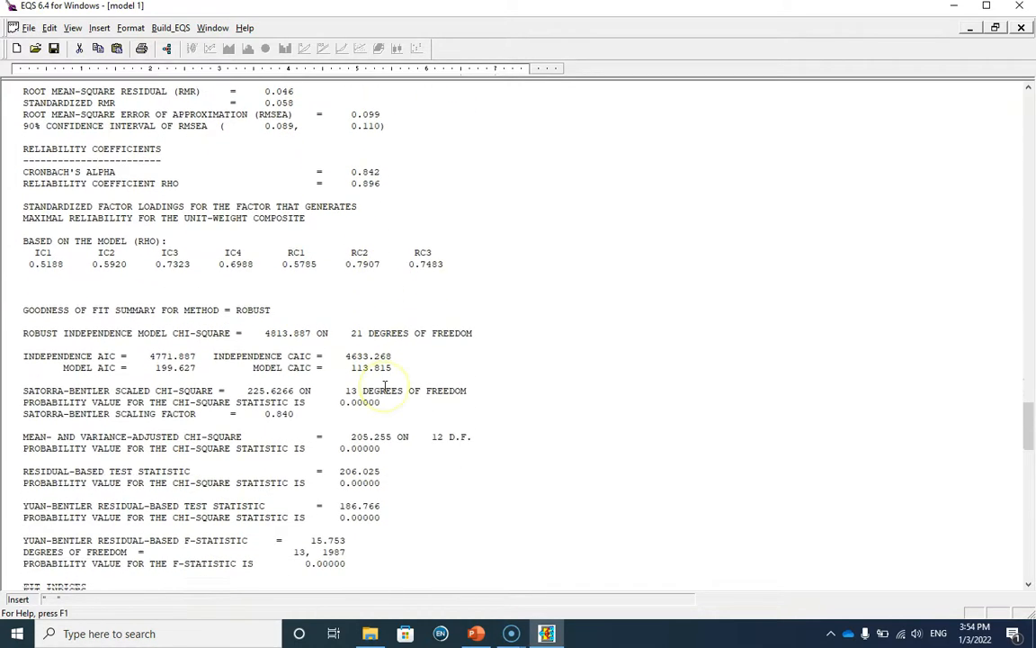
scroll(384, 390, down, 4)
mouse_move(237, 172)
mouse_down()
mouse_move(281, 162)
mouse_move(238, 171)
mouse_up()
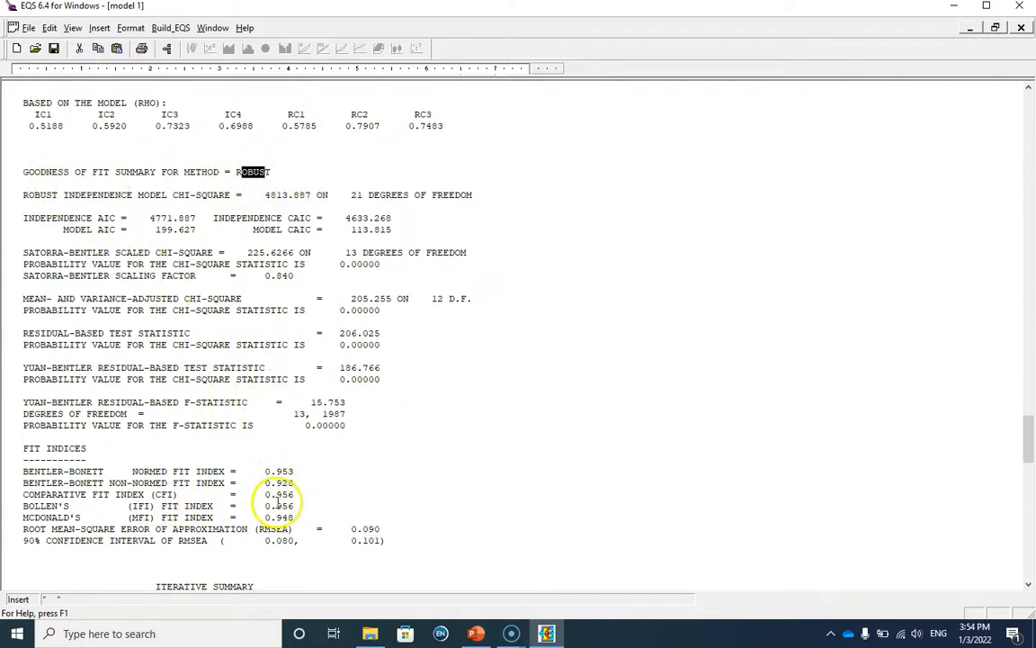
Compare the Comparative Fit Index (CFI) of the ROBUST fit summary with the CFI of the ML fit summary.
drag(294, 494, 230, 494)
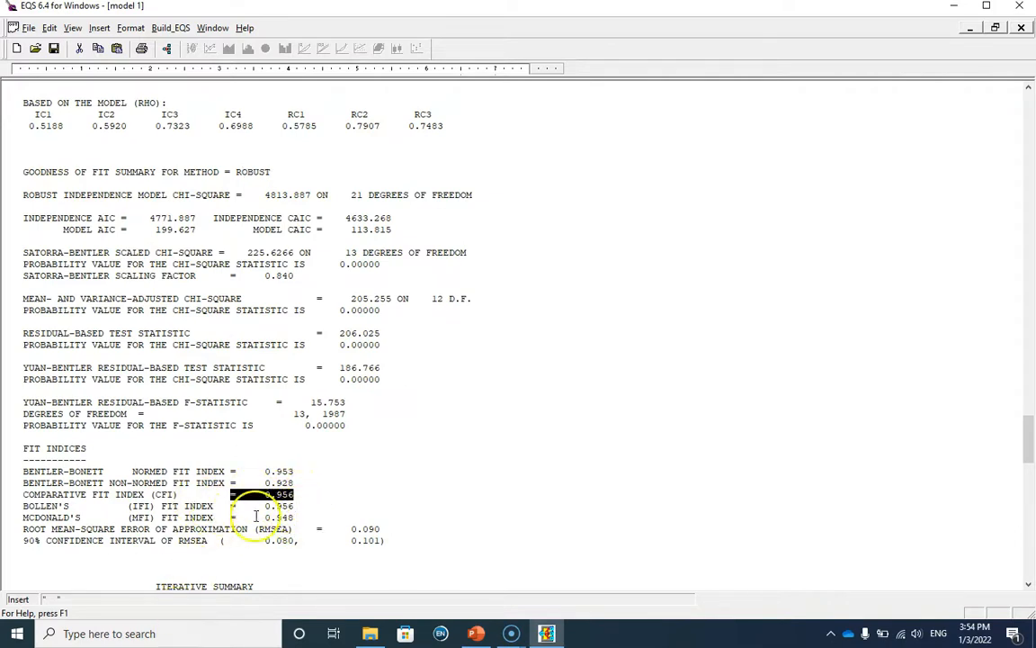
scroll(270, 292, up, 11)
double_click(276, 288)
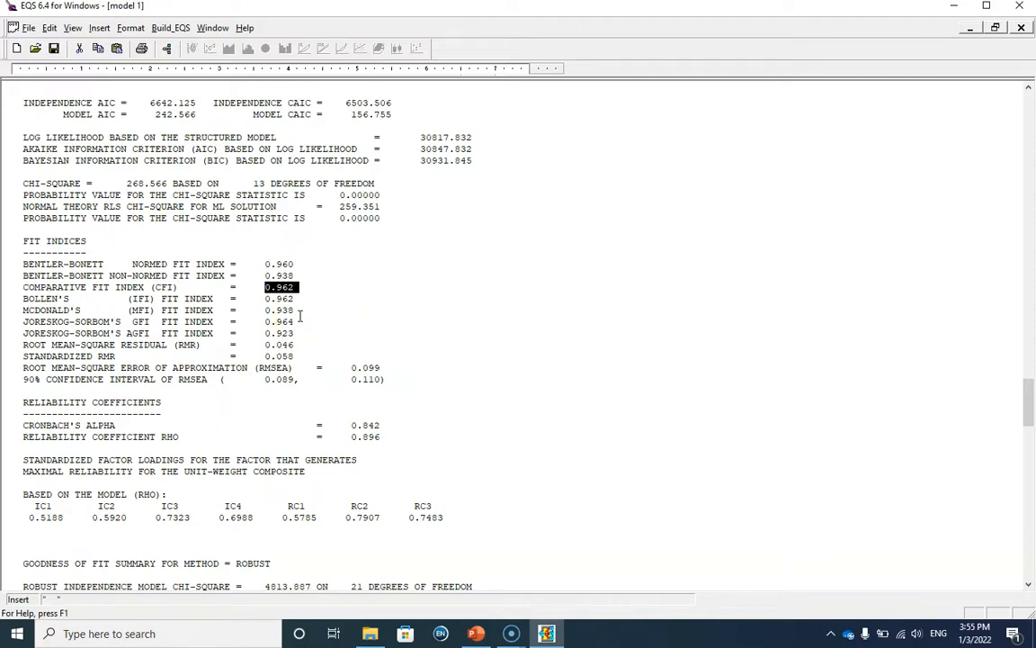
Examine IC1's unstandardized (B) and standardized (BETA) loadings on F1 in the parameter estimates table.
scroll(607, 365, down, 20)
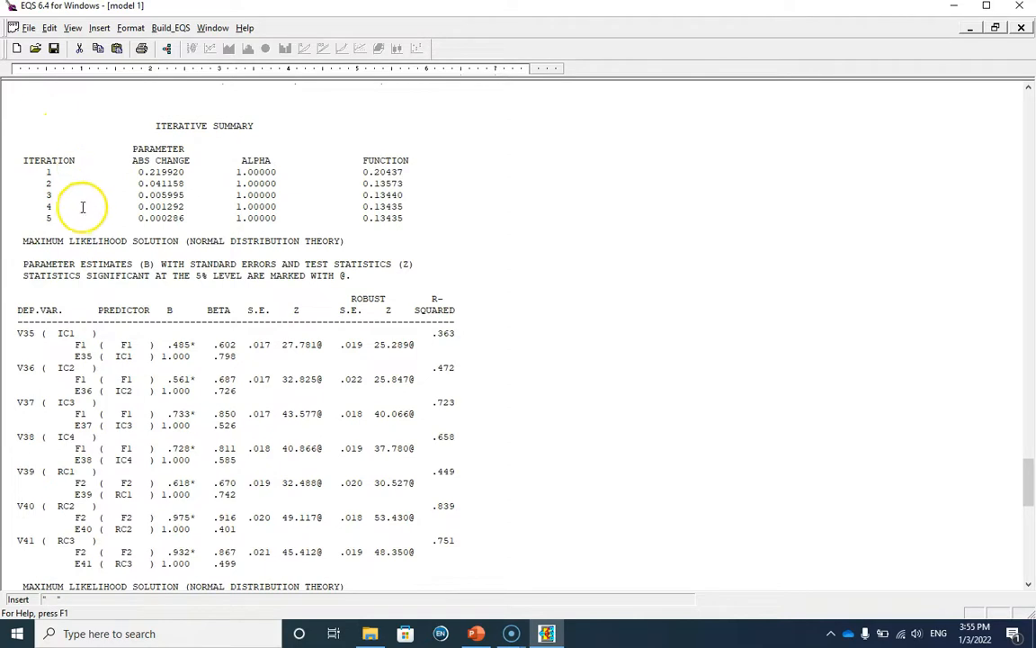
scroll(157, 260, down, 2)
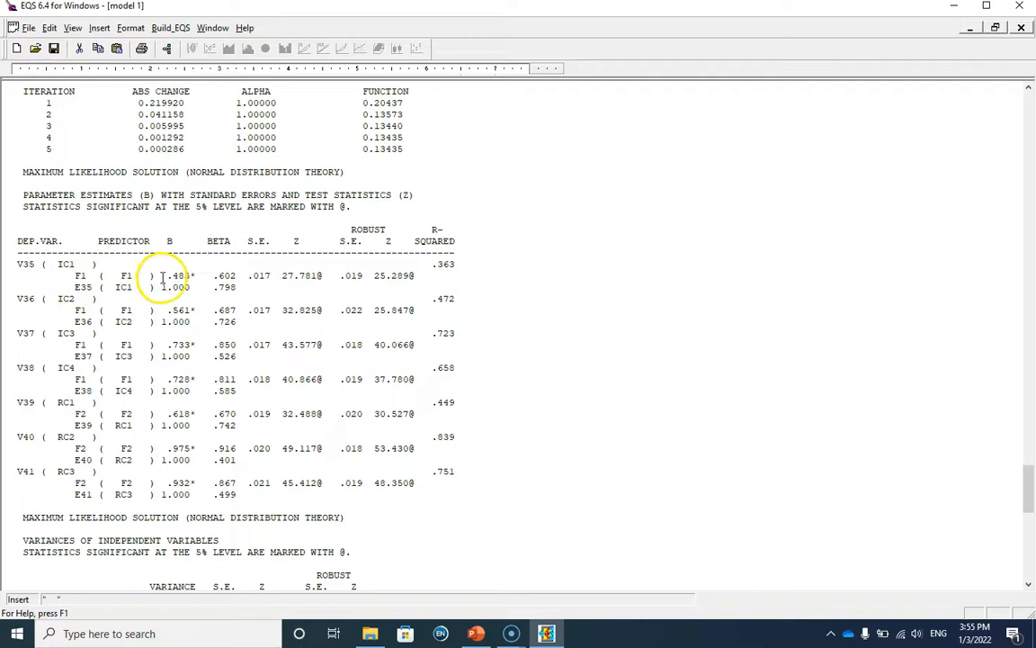
double_click(167, 274)
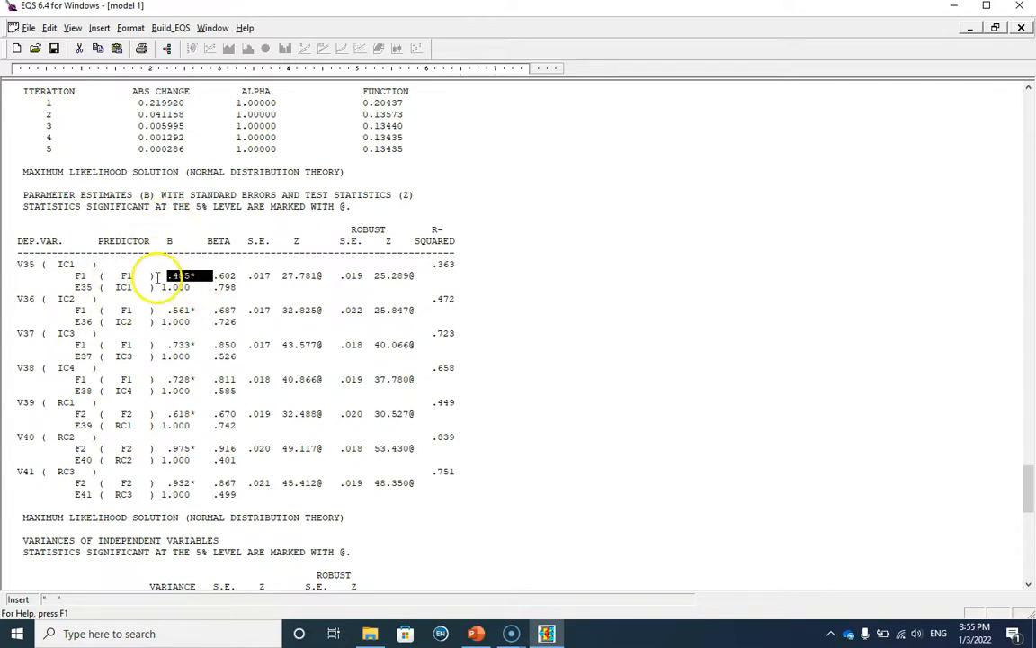
drag(195, 275, 149, 275)
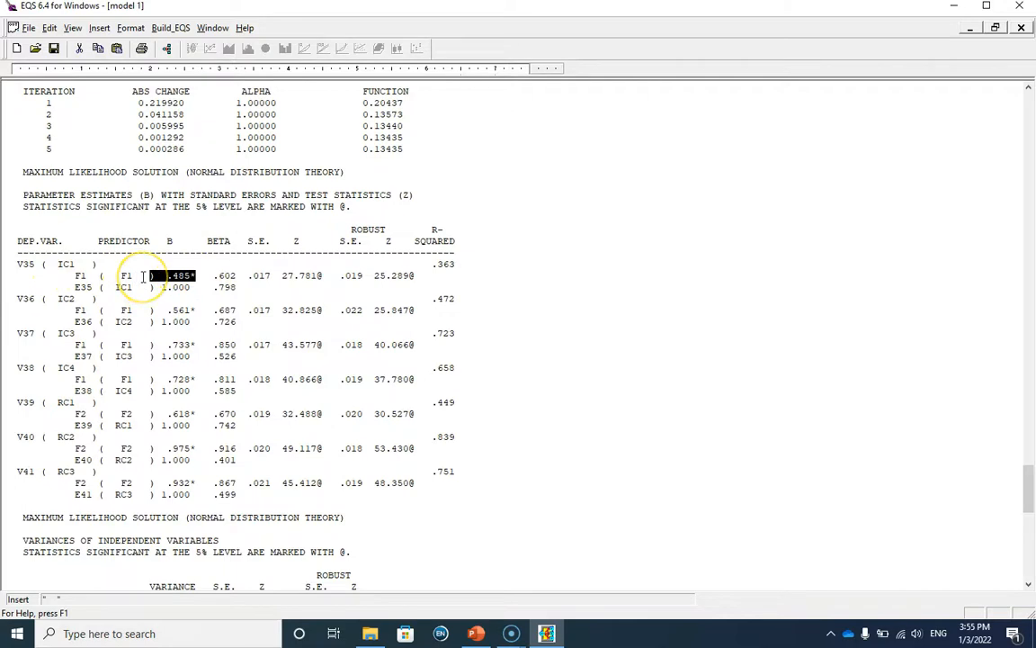
double_click(221, 276)
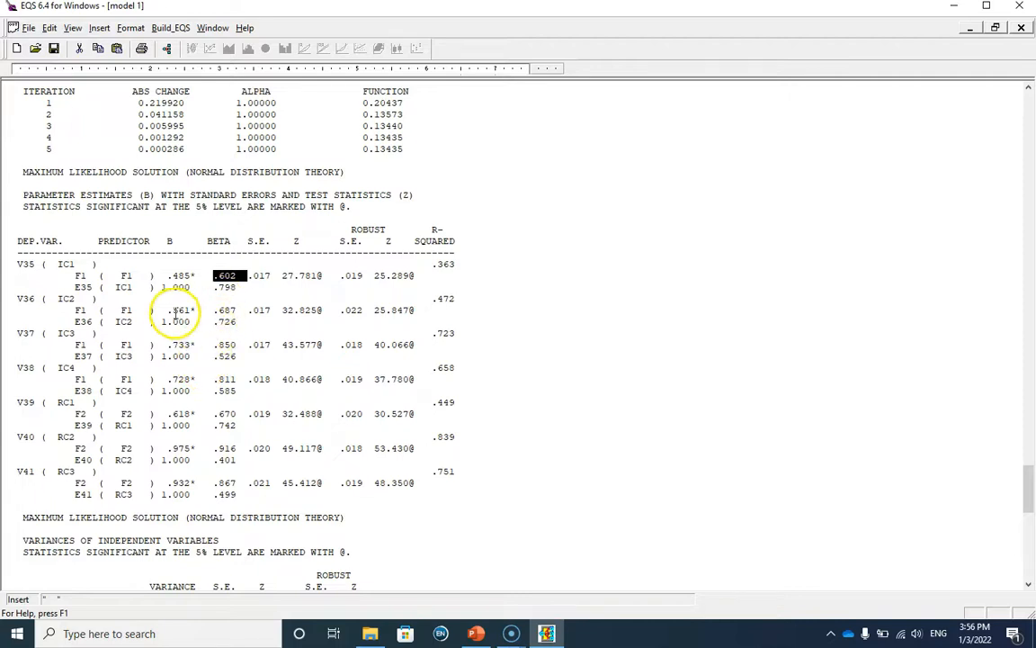
Examine the B and BETA loadings of IC2, IC3 and IC4 on F1 in the parameter estimates table.
double_click(182, 311)
double_click(178, 344)
double_click(184, 379)
double_click(225, 345)
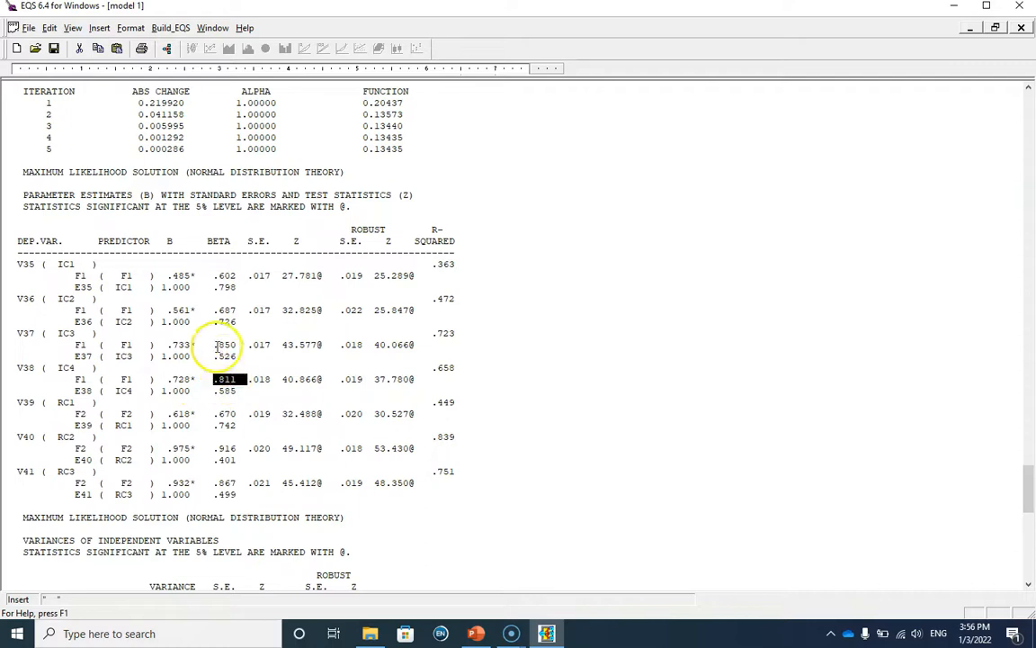
double_click(226, 309)
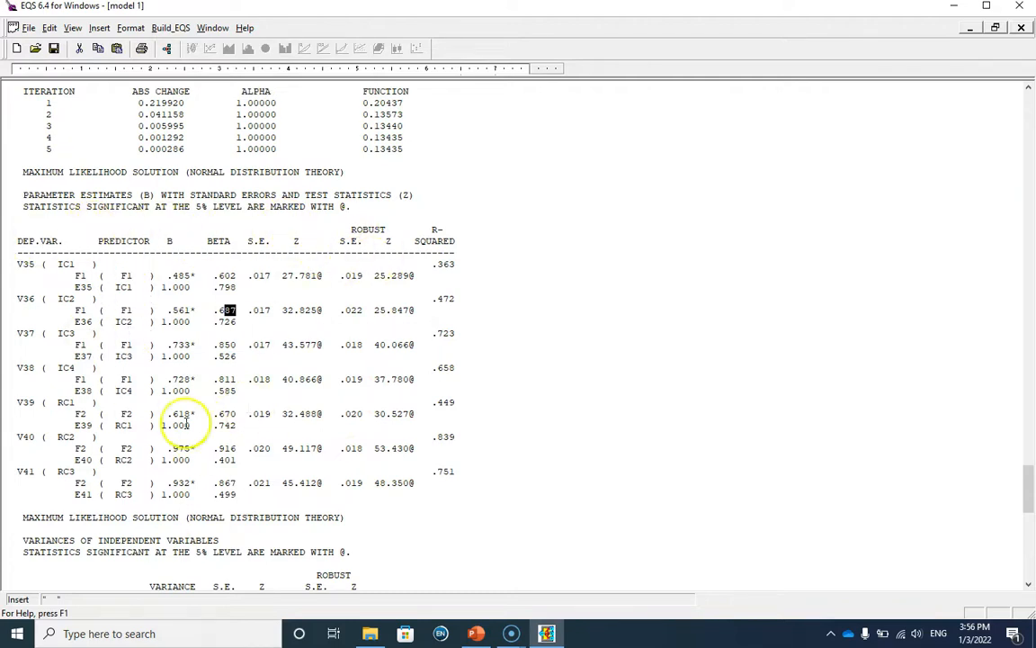
Examine the variances of the independent variables, highlighting the fixed variances of factors F1 and F2.
scroll(351, 386, down, 5)
scroll(350, 378, down, 2)
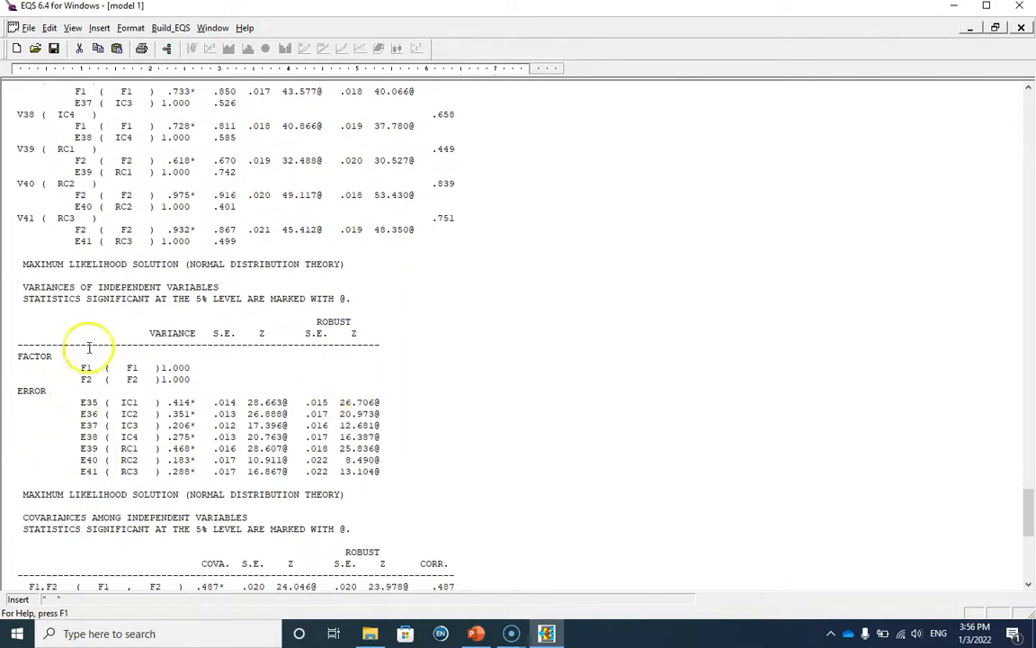
drag(203, 378, 75, 369)
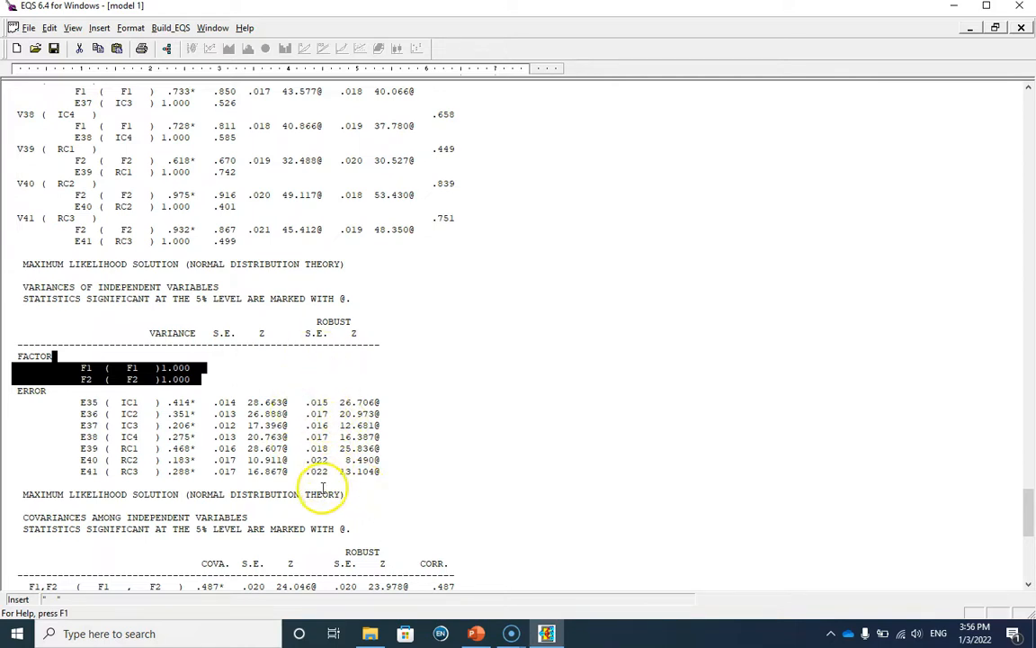
Examine the covariance and the correlation between F1 and F2 in the covariances among independent variables table.
scroll(337, 415, down, 3)
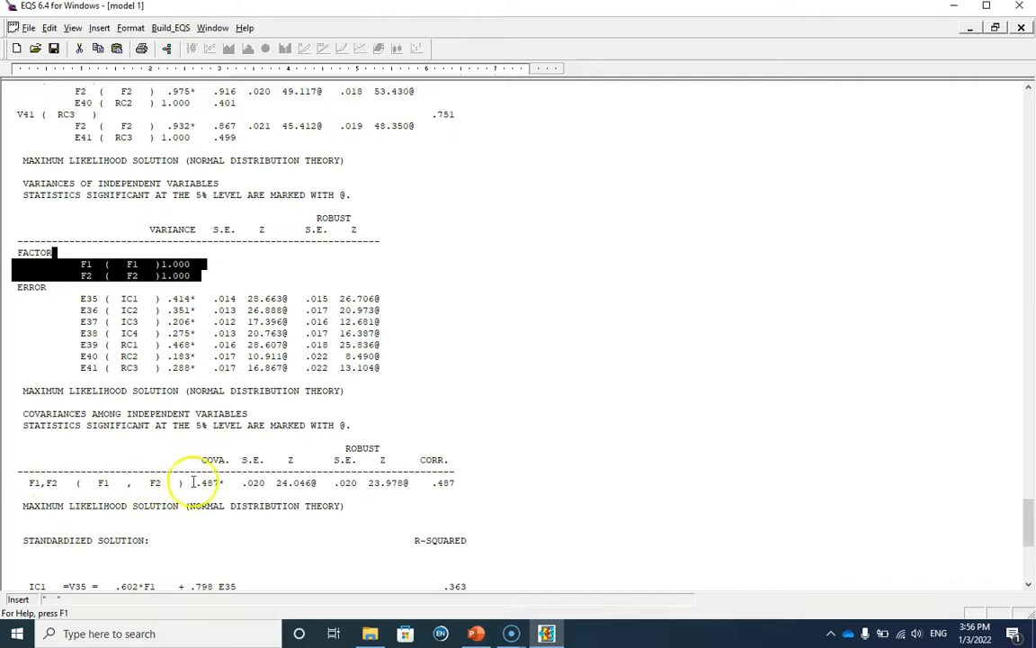
drag(195, 483, 231, 483)
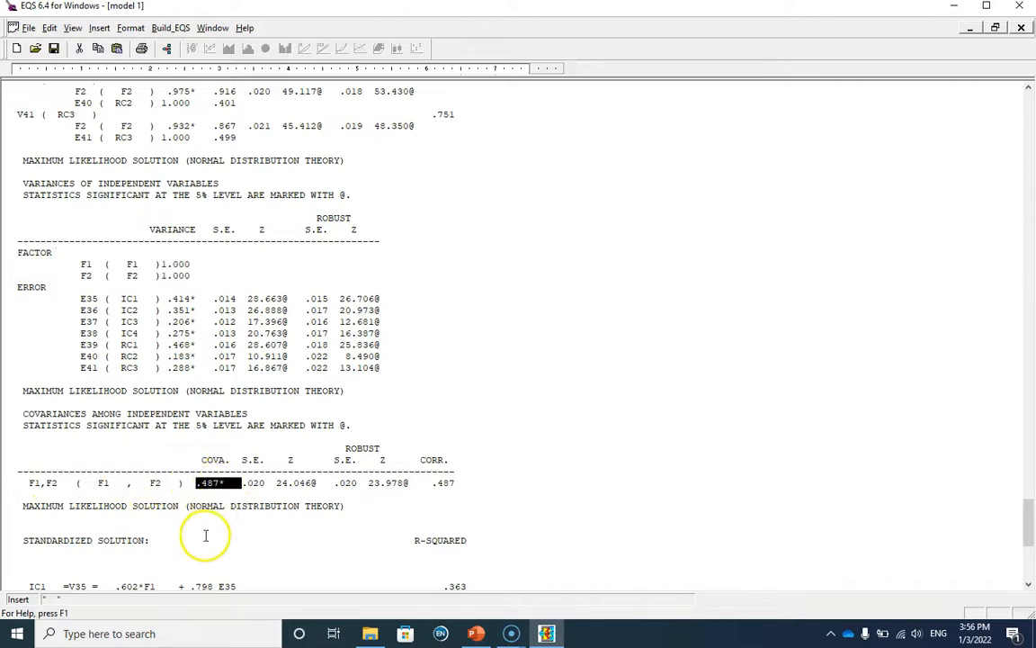
drag(424, 485, 459, 485)
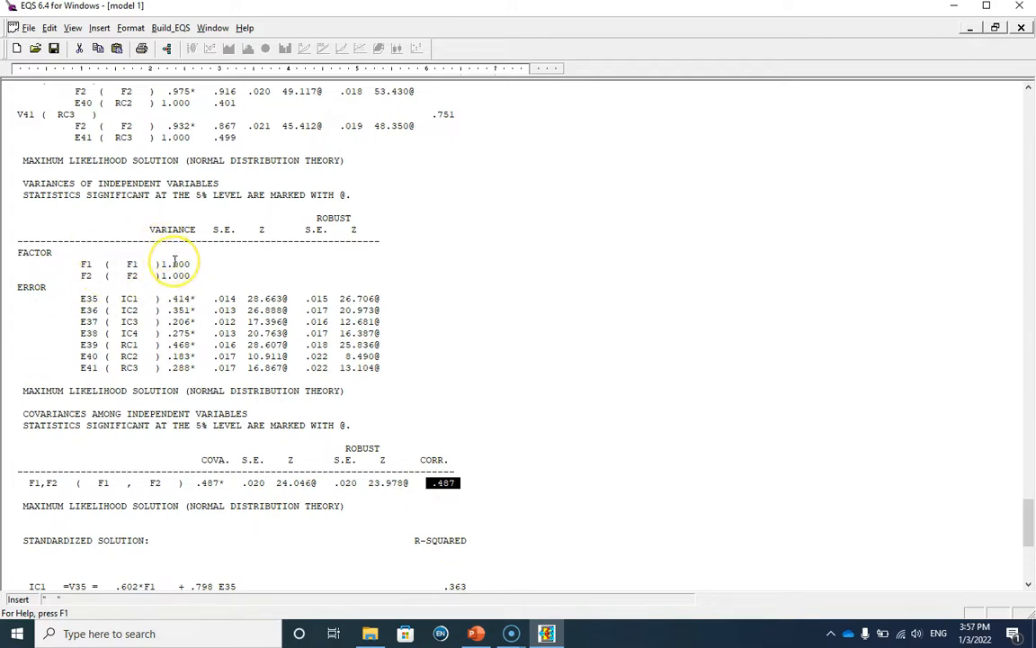
Review the standardized solution with its R-squared values and the correlations among independent variables through the end of the output.
scroll(666, 285, down, 4)
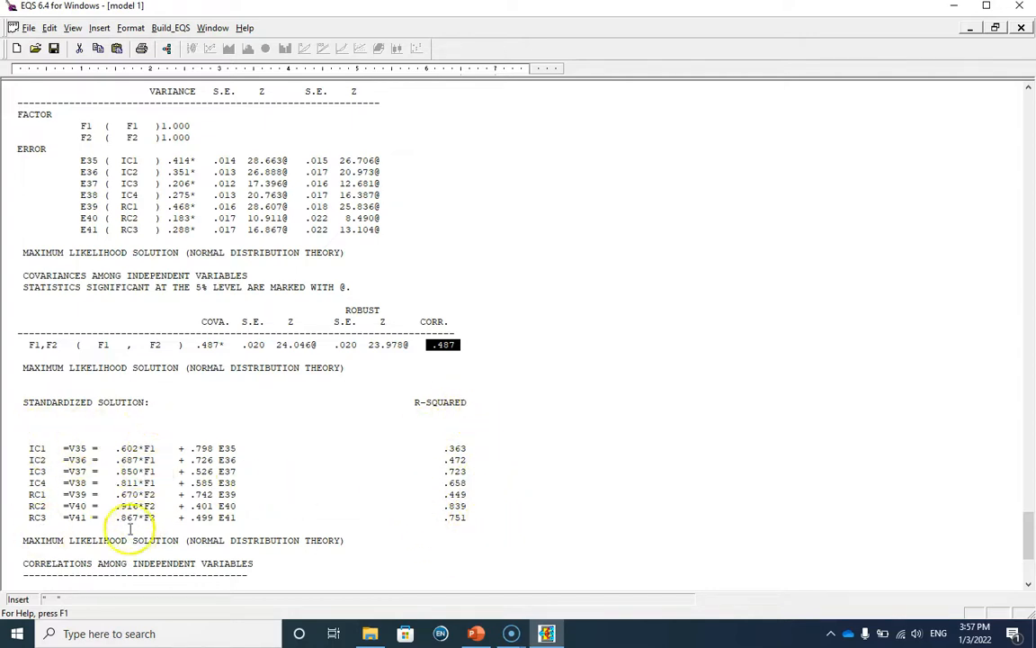
scroll(281, 448, down, 3)
scroll(281, 448, down, 3)
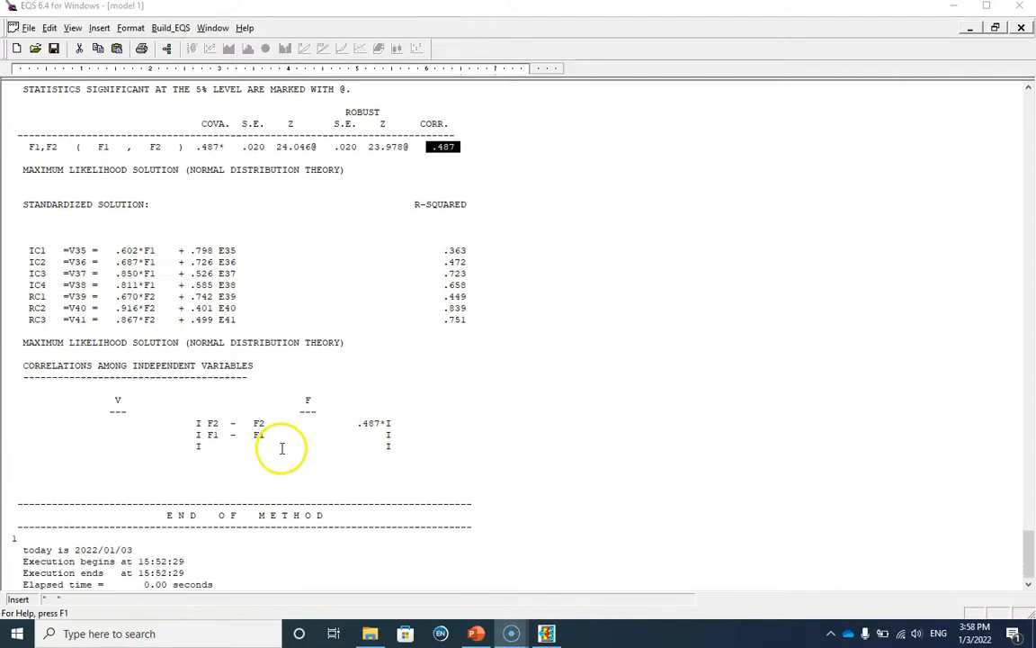